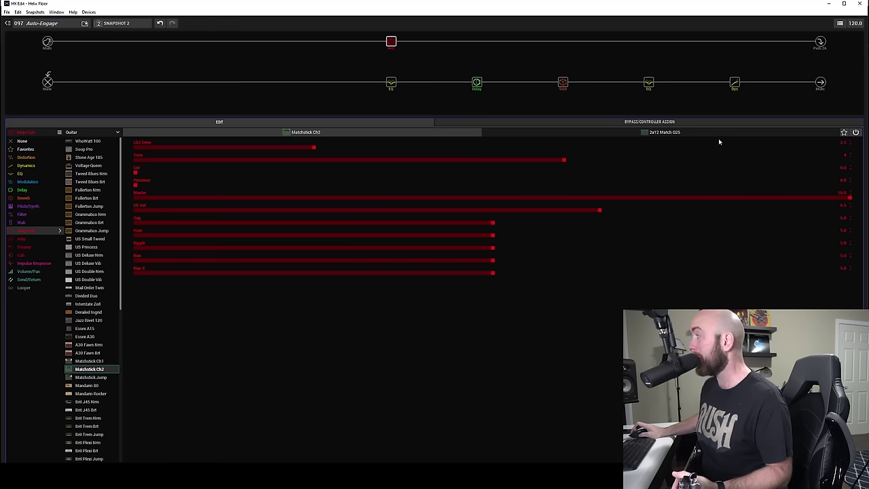
Show the 2x12 Match G25 cab parameters for the Matchstick Ch2 amp block.
{"action": "left_click", "coordinate": [681, 133]}
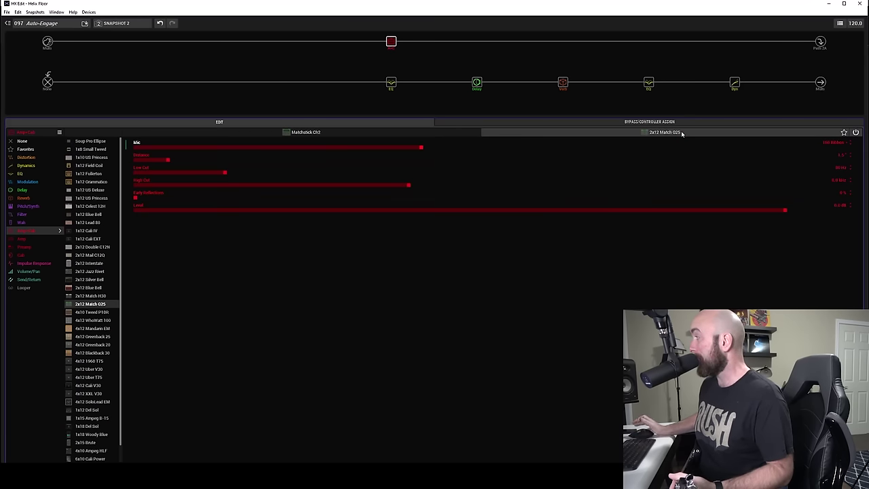
Show the Matchstick Ch2 amp settings, then select the empty slot ahead of the amp.
{"action": "left_click", "coordinate": [401, 133]}
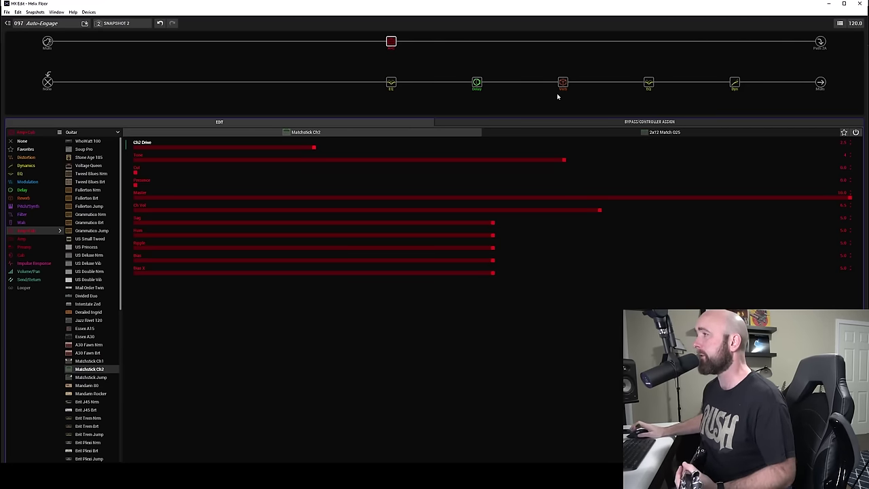
{"action": "left_click", "coordinate": [305, 45]}
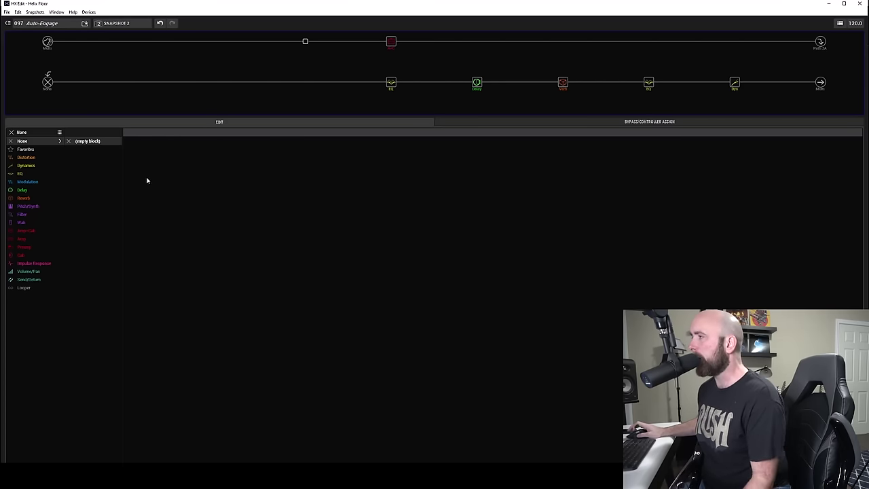
Place a Chrome wah from the Wah category into the slot before the amp.
{"action": "left_click", "coordinate": [27, 224]}
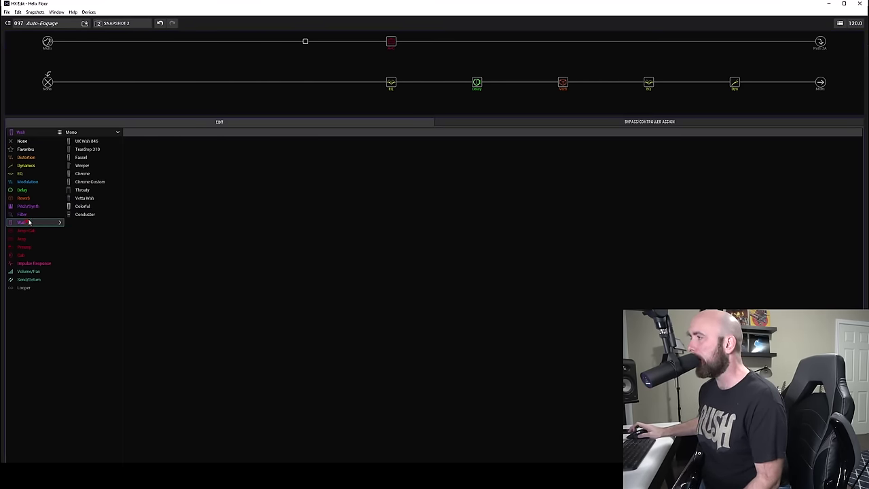
{"action": "left_click", "coordinate": [98, 174]}
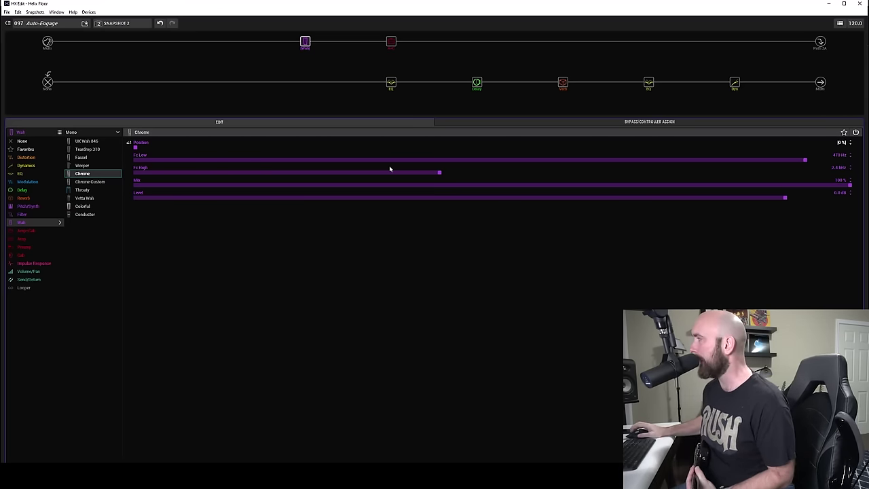
Assign the Chrome wah's bypass source to EXP Pedal 1 instead of EXP Pedal Toe.
{"action": "left_click", "coordinate": [649, 123]}
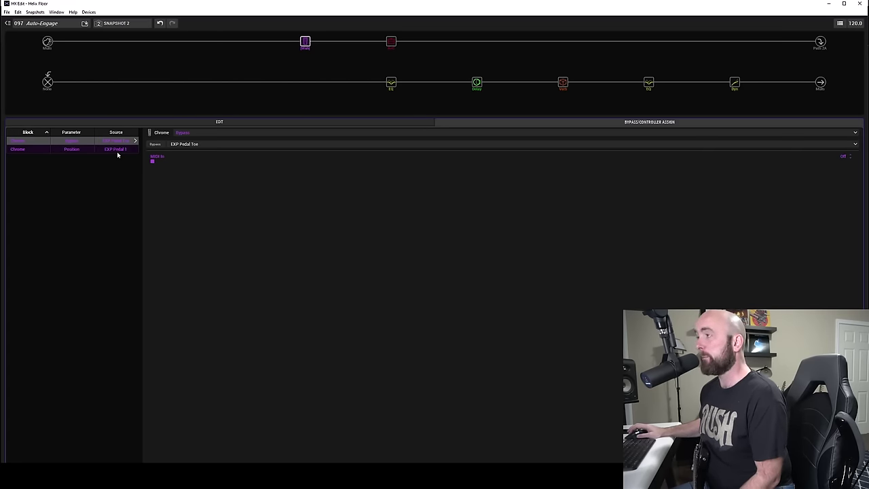
{"action": "left_click", "coordinate": [201, 123]}
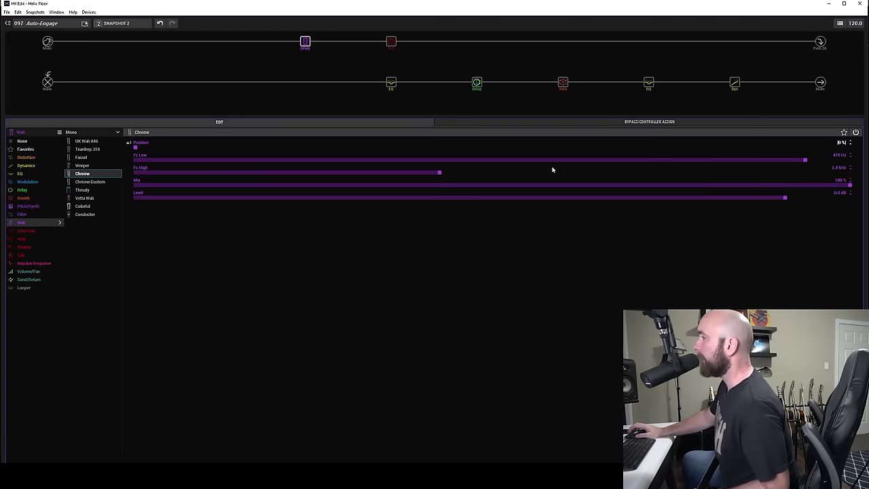
{"action": "left_click", "coordinate": [681, 122]}
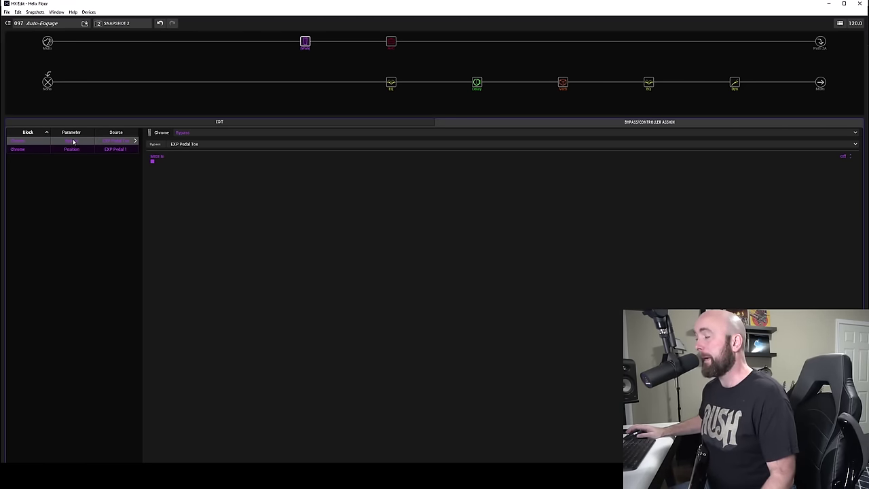
{"action": "left_click", "coordinate": [189, 145]}
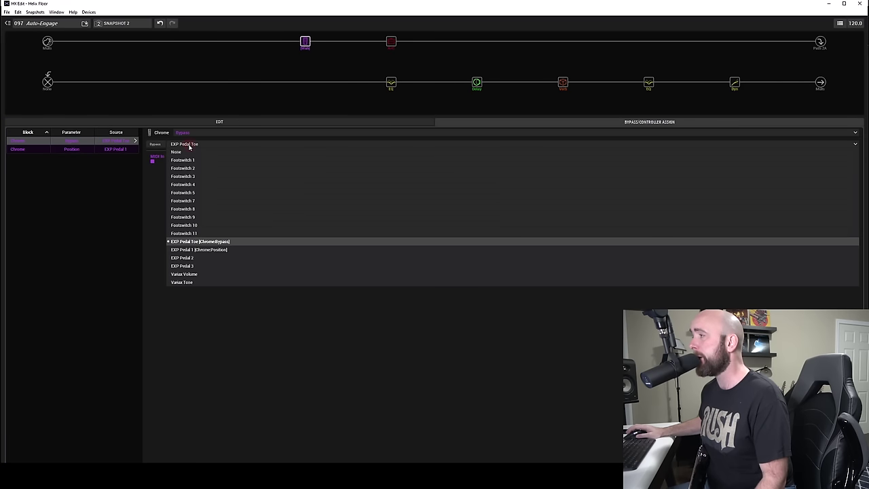
{"action": "left_click", "coordinate": [194, 250]}
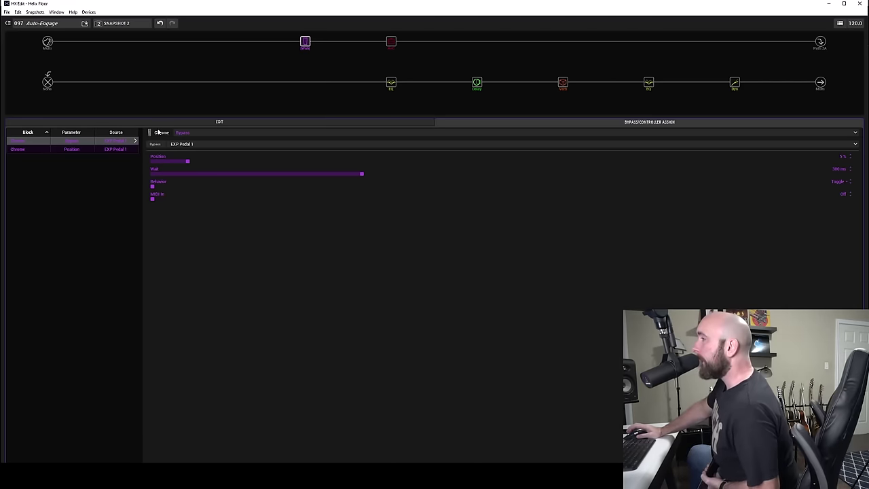
{"action": "left_click", "coordinate": [191, 124]}
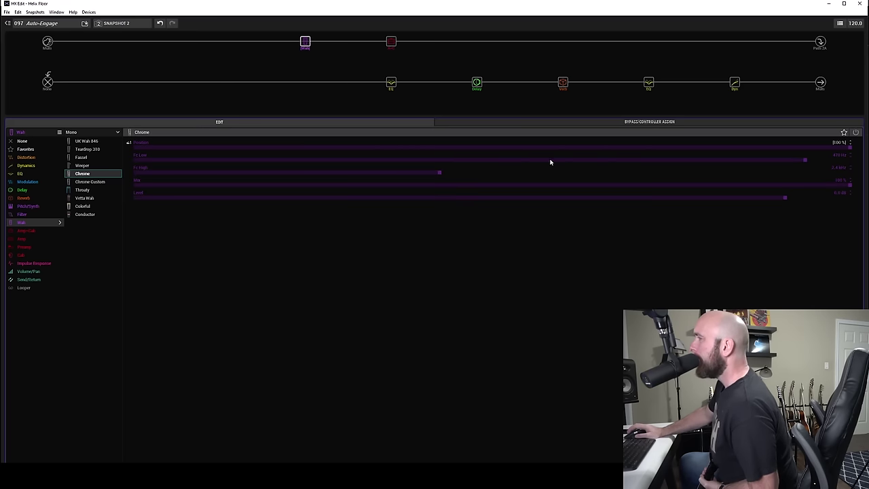
{"action": "left_click", "coordinate": [646, 125]}
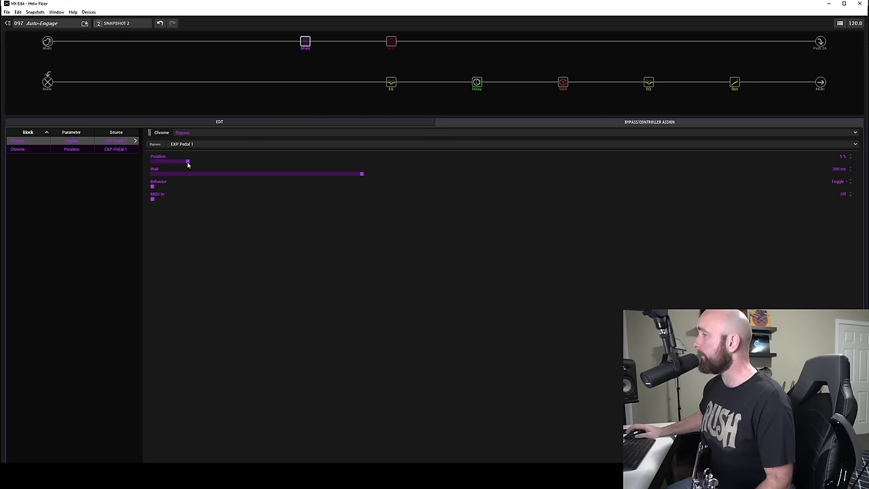
{"action": "left_click", "coordinate": [260, 123]}
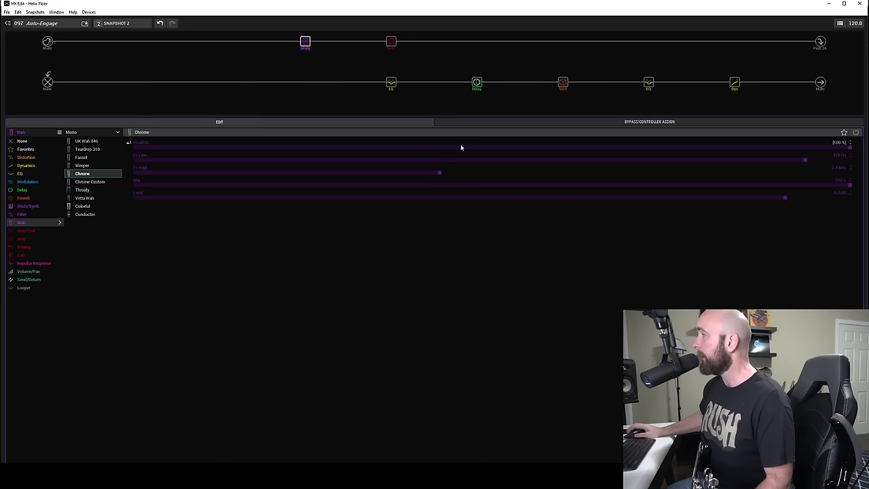
{"action": "left_click_drag", "start_coordinate": [465, 145], "coordinate": [251, 144]}
{"action": "left_click", "coordinate": [818, 146]}
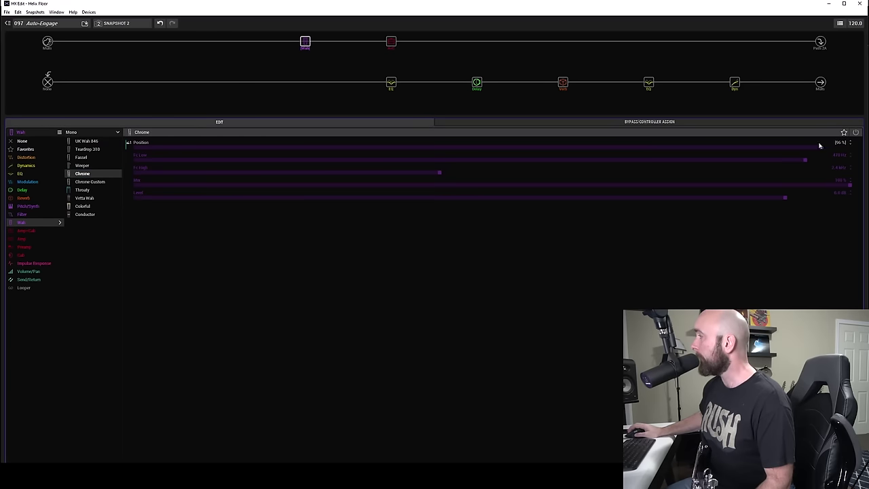
{"action": "left_click", "coordinate": [638, 123]}
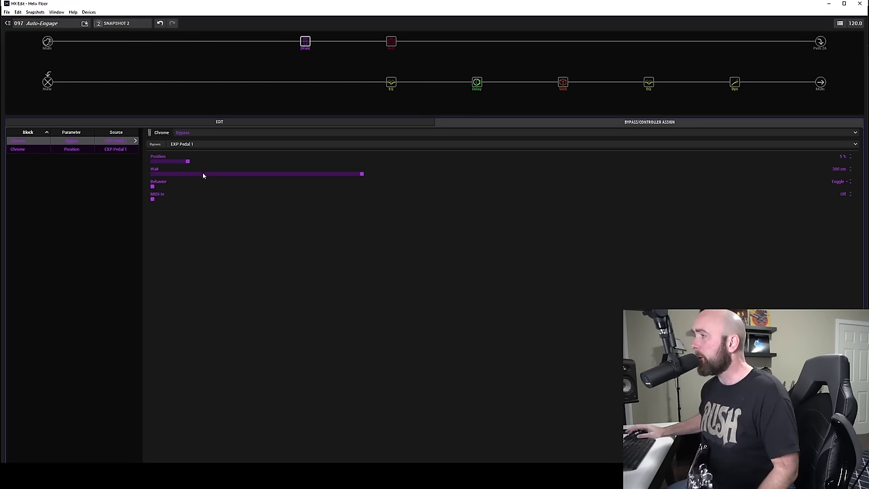
{"action": "mouse_move", "coordinate": [204, 172]}
{"action": "left_mouse_down"}
{"action": "mouse_move", "coordinate": [103, 180]}
{"action": "mouse_move", "coordinate": [850, 174]}
{"action": "left_mouse_up"}
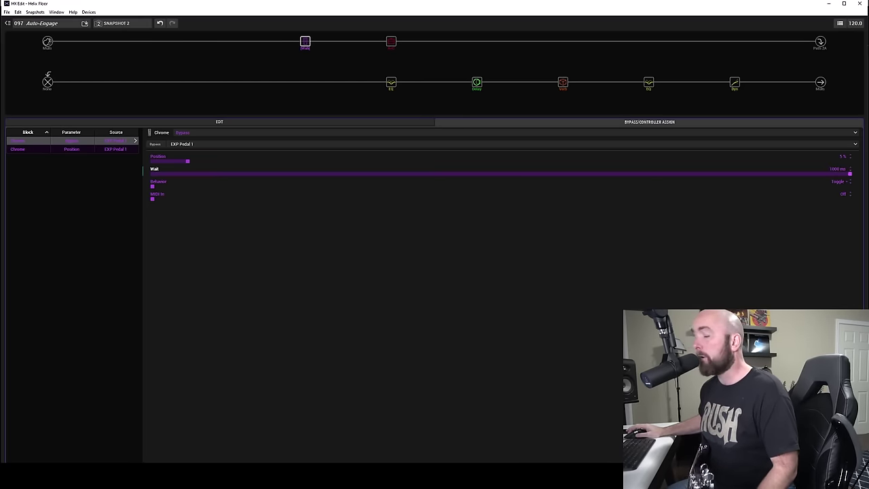
{"action": "left_click", "coordinate": [285, 174]}
{"action": "left_click_drag", "start_coordinate": [285, 174], "coordinate": [351, 174]}
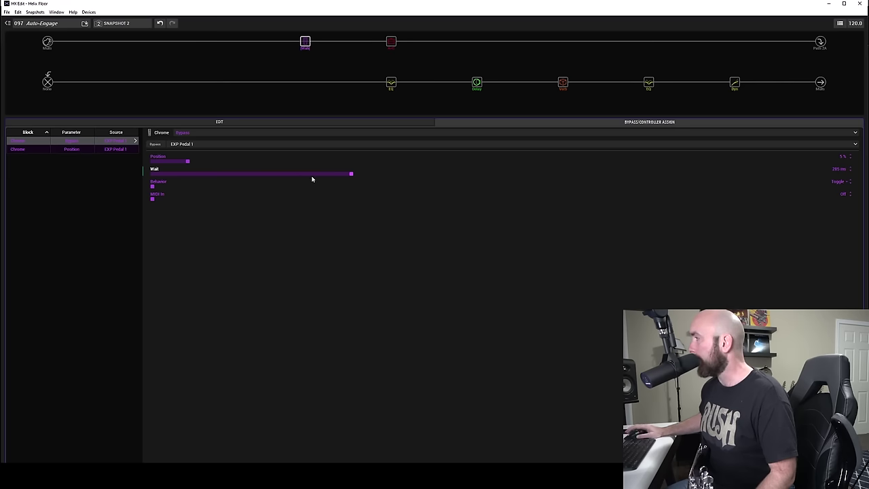
{"action": "scroll", "coordinate": [317, 173], "scroll_direction": "up", "scroll_amount": 3}
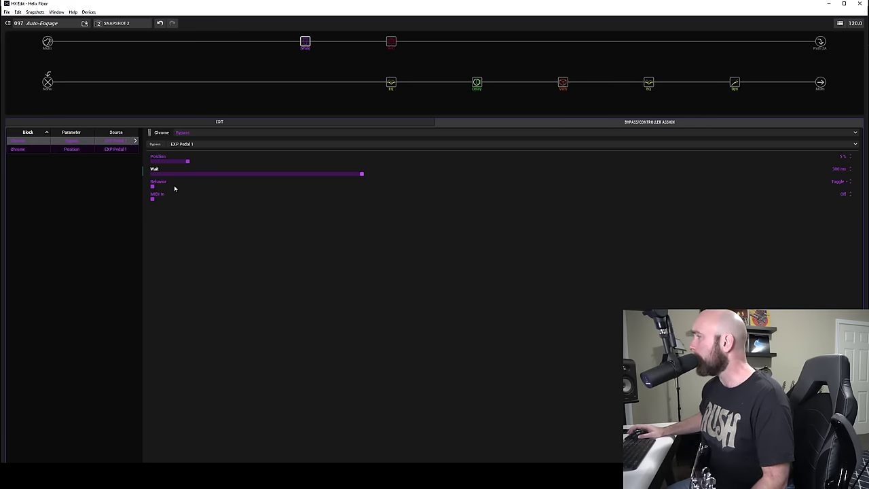
{"action": "scroll", "coordinate": [175, 189], "scroll_direction": "up", "scroll_amount": 1}
{"action": "scroll", "coordinate": [174, 188], "scroll_direction": "up", "scroll_amount": 1}
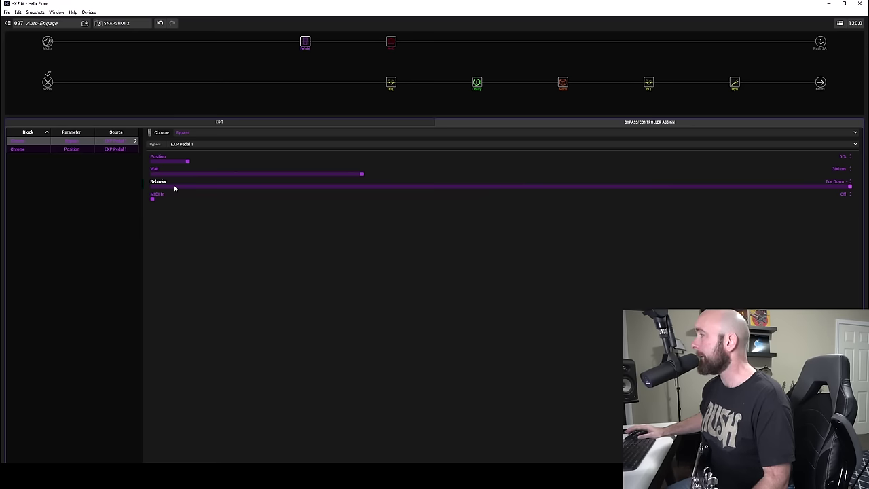
{"action": "scroll", "coordinate": [174, 189], "scroll_direction": "down", "scroll_amount": 2}
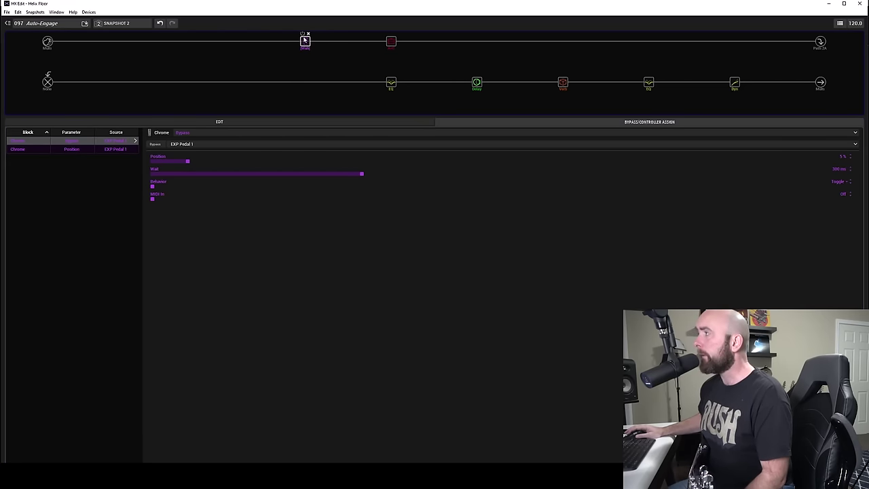
Shorten the Chrome wah's auto-engage Wait from 1000 ms to about 400 ms.
{"action": "left_click", "coordinate": [244, 122]}
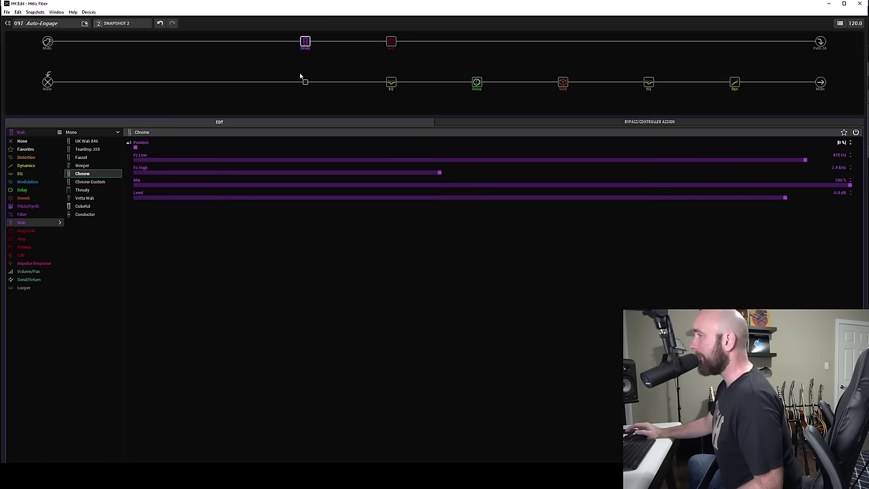
{"action": "left_click", "coordinate": [513, 123]}
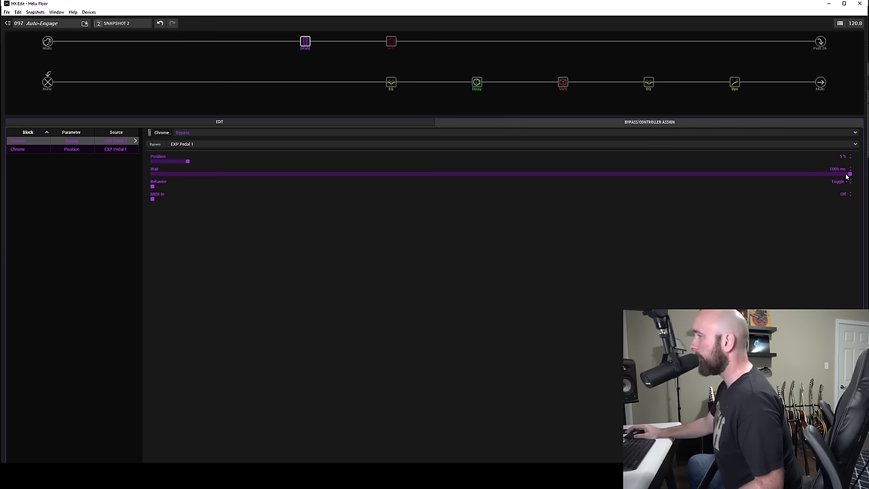
{"action": "left_click_drag", "start_coordinate": [847, 177], "coordinate": [361, 167]}
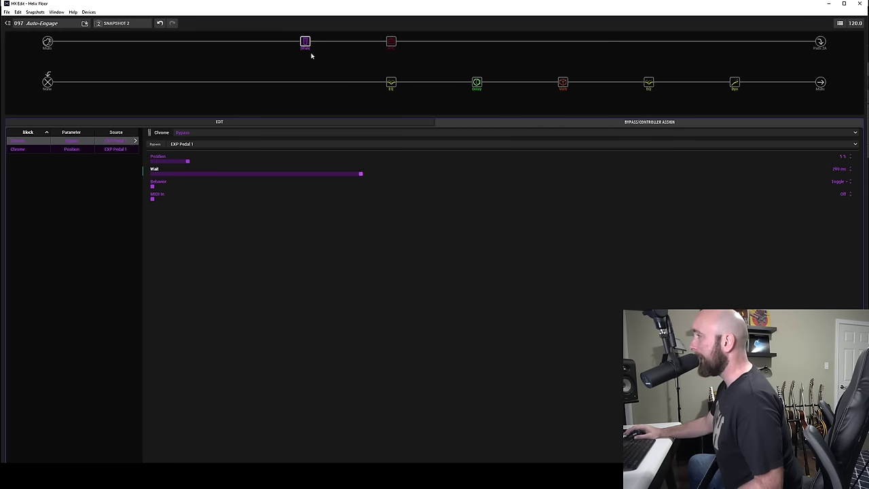
{"action": "left_click", "coordinate": [306, 123]}
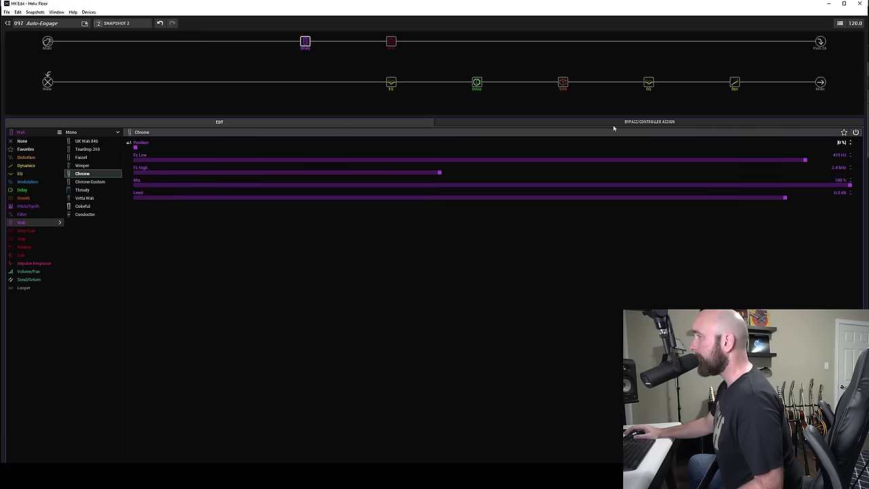
{"action": "left_click", "coordinate": [643, 122]}
Cut the Chrome wah's Wait to about 72 ms and review its parameters.
{"action": "left_click_drag", "start_coordinate": [269, 176], "coordinate": [202, 174]}
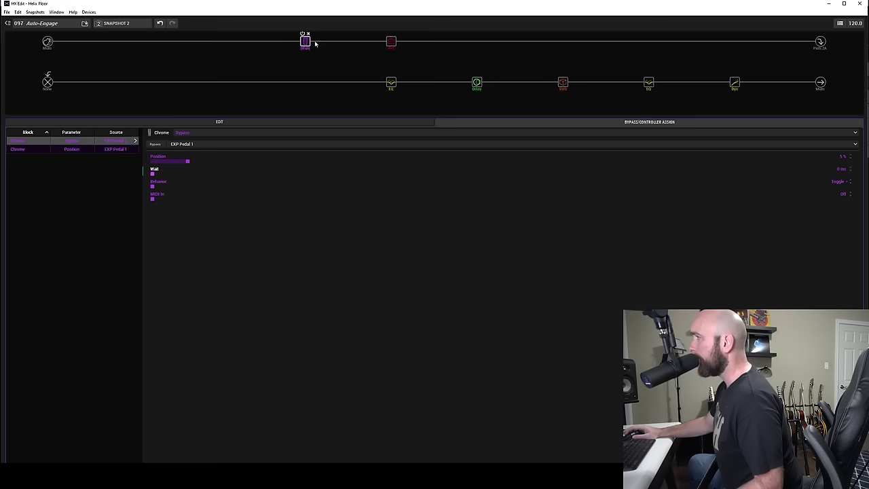
{"action": "left_click", "coordinate": [346, 124]}
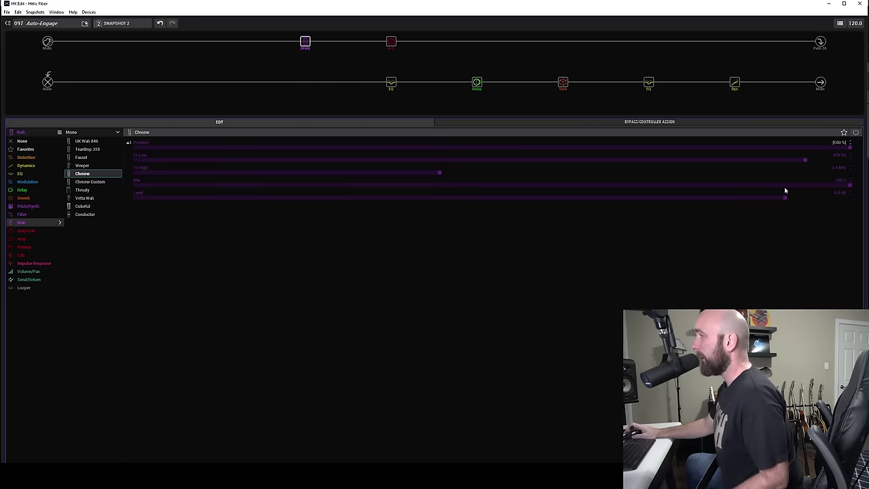
{"action": "left_click", "coordinate": [698, 121]}
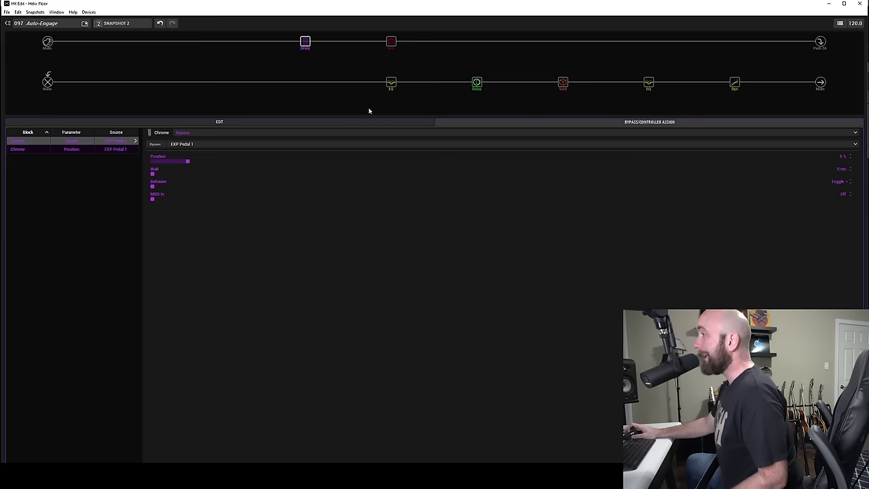
{"action": "left_click", "coordinate": [386, 124]}
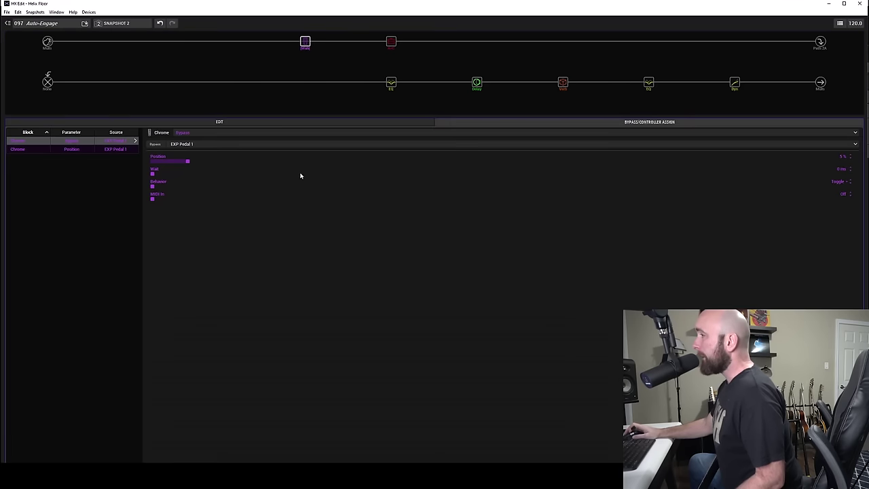
{"action": "left_click", "coordinate": [192, 174]}
{"action": "left_click", "coordinate": [848, 174]}
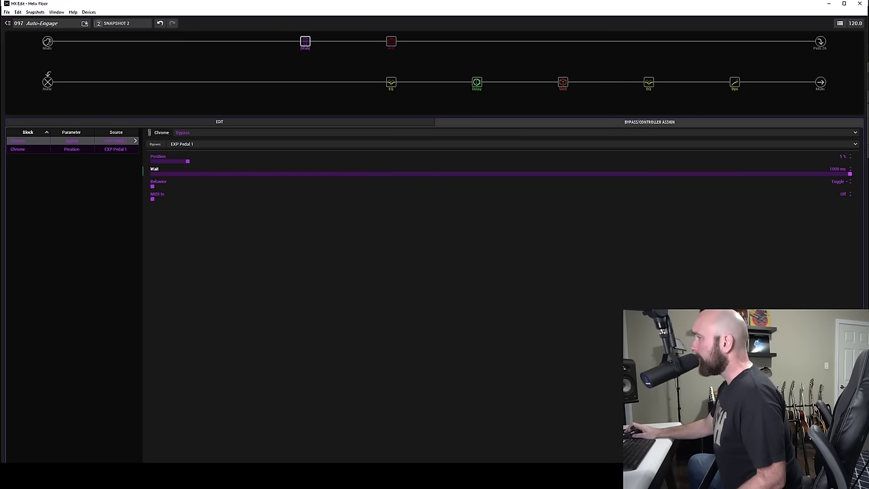
{"action": "left_click", "coordinate": [345, 122]}
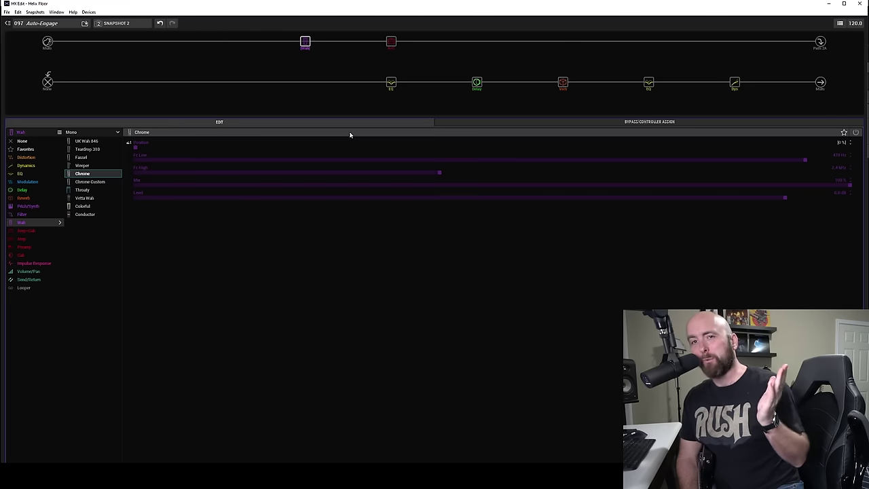
{"action": "left_click", "coordinate": [631, 122]}
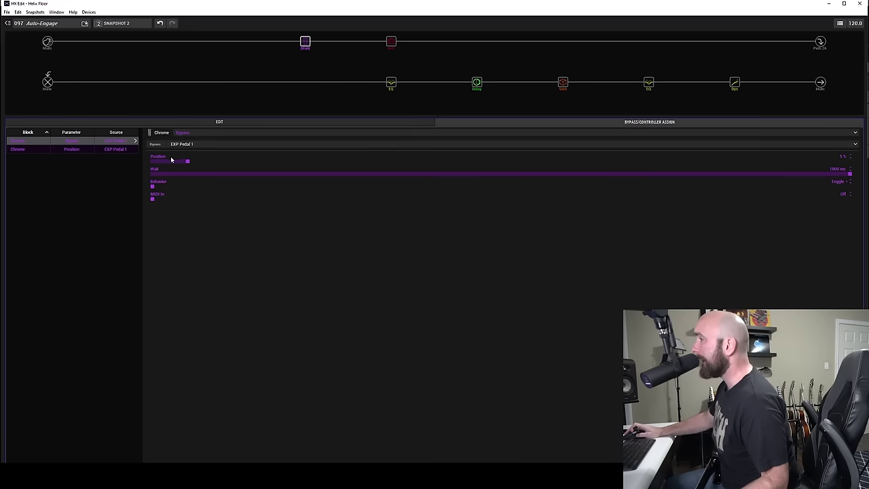
{"action": "left_click_drag", "start_coordinate": [172, 175], "coordinate": [26, 172]}
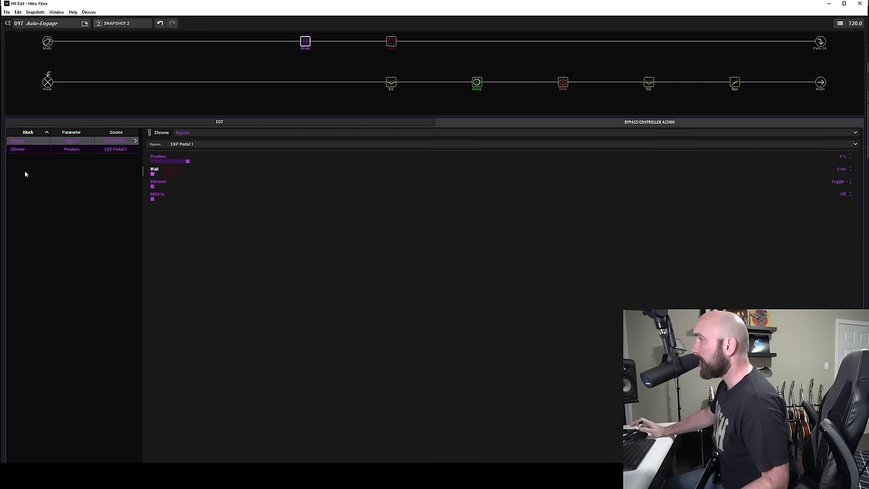
{"action": "left_click", "coordinate": [344, 123]}
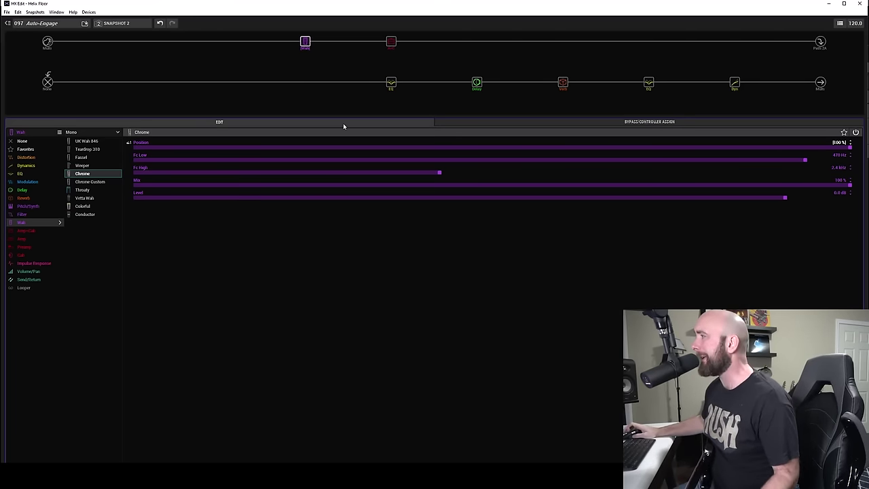
{"action": "left_click", "coordinate": [613, 123]}
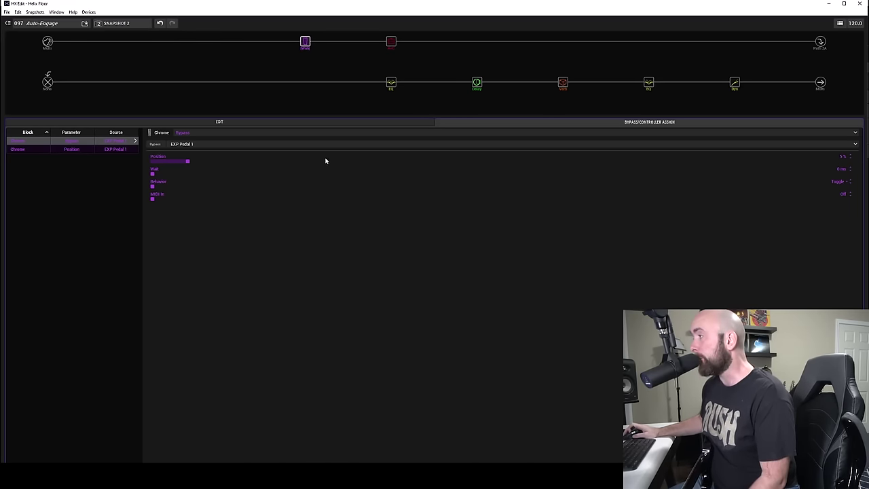
{"action": "left_click_drag", "start_coordinate": [239, 161], "coordinate": [496, 165]}
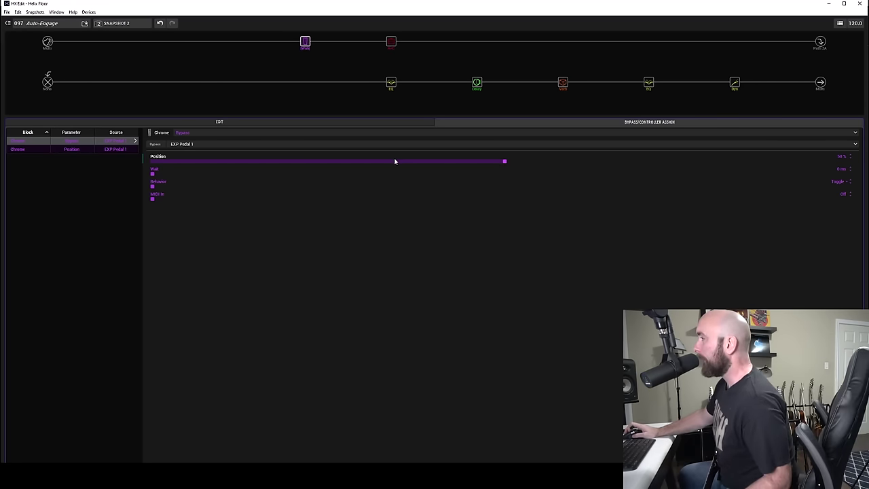
Set the Chrome wah's auto-engage Wait to 315 ms and test it on the wah's parameters.
{"action": "left_click", "coordinate": [373, 175]}
{"action": "left_click", "coordinate": [328, 122]}
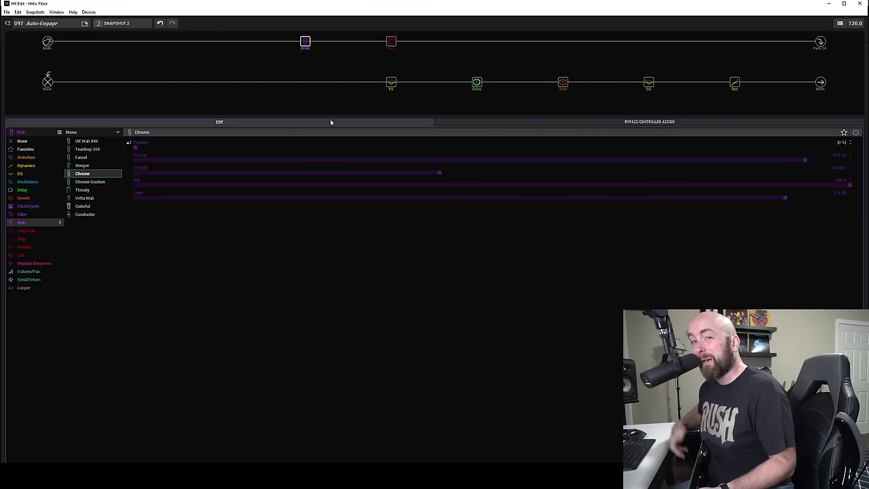
{"action": "left_click", "coordinate": [521, 122]}
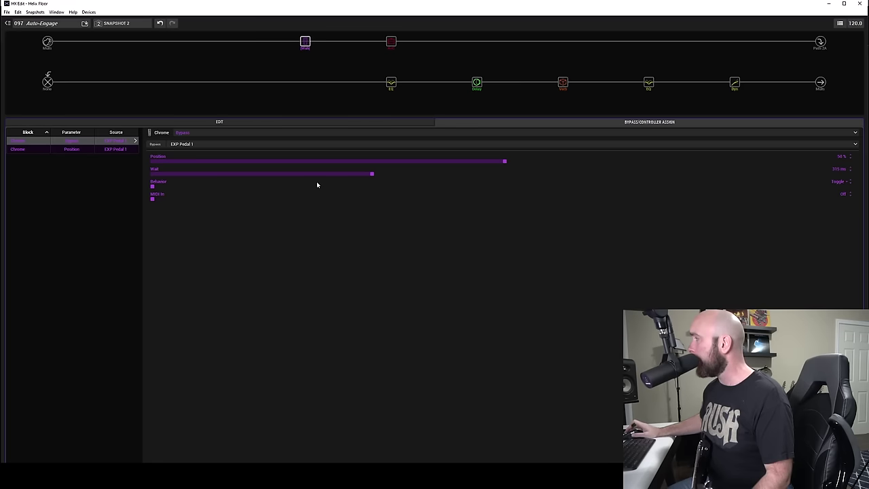
Leave Behavior on Heel Down after trying Toe Down, and drop Position to 0%.
{"action": "scroll", "coordinate": [316, 184], "scroll_direction": "up", "scroll_amount": 1}
{"action": "scroll", "coordinate": [317, 184], "scroll_direction": "up", "scroll_amount": 1}
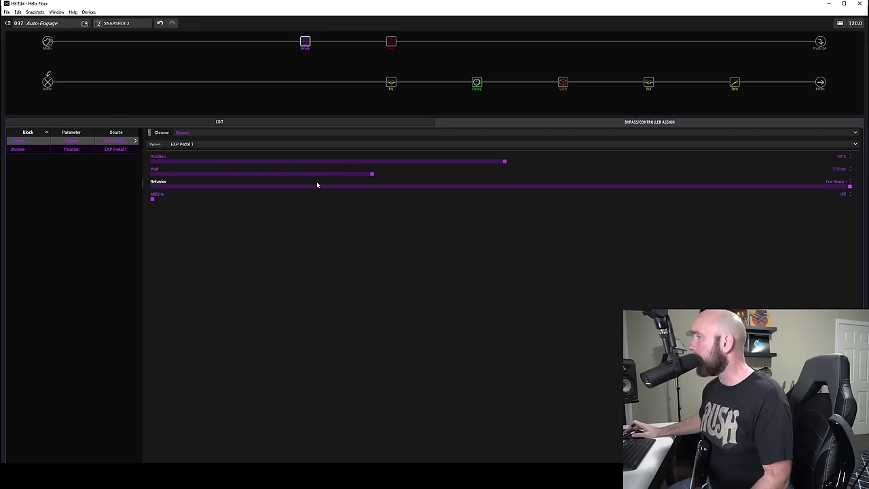
{"action": "scroll", "coordinate": [316, 183], "scroll_direction": "down", "scroll_amount": 1}
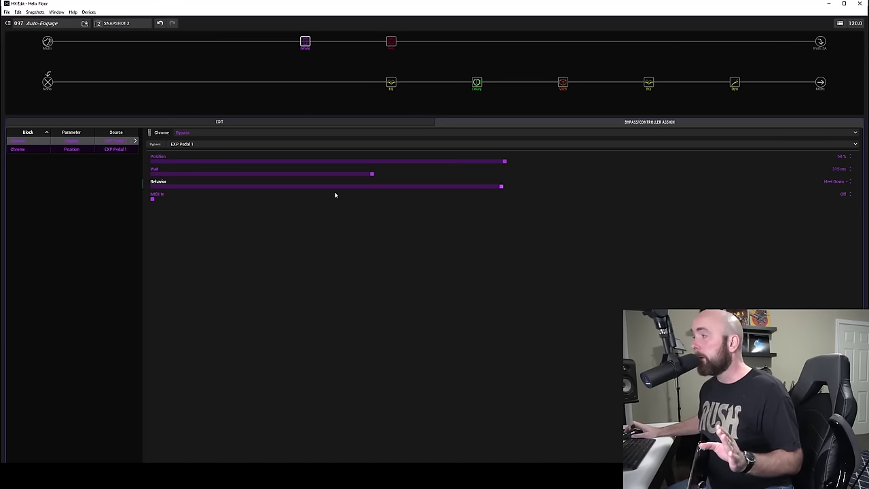
{"action": "scroll", "coordinate": [360, 188], "scroll_direction": "up", "scroll_amount": 1}
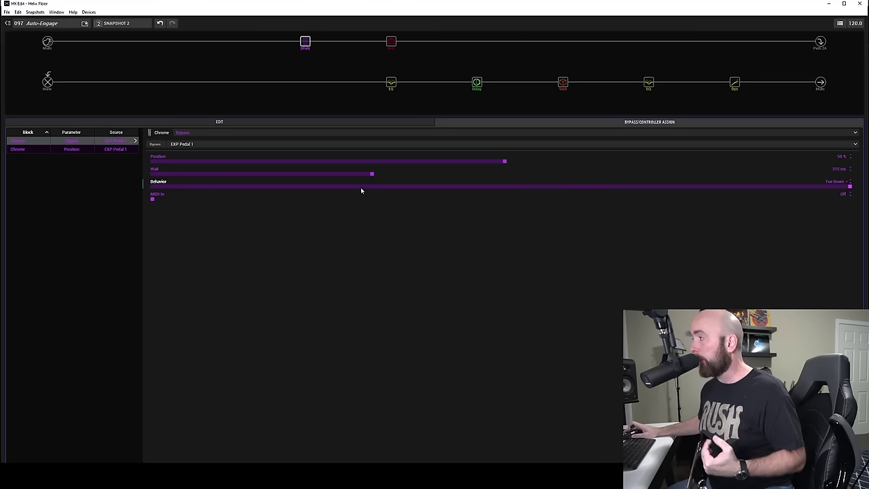
{"action": "scroll", "coordinate": [361, 190], "scroll_direction": "down", "scroll_amount": 1}
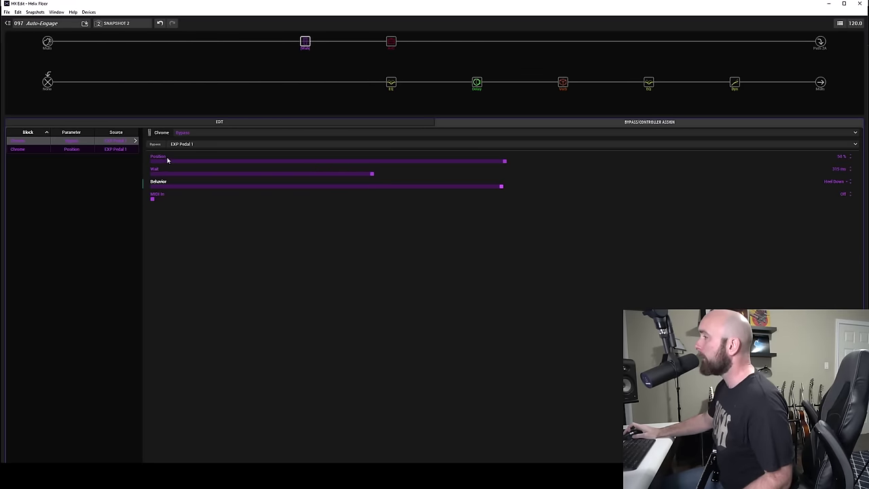
{"action": "left_click_drag", "start_coordinate": [168, 159], "coordinate": [140, 165]}
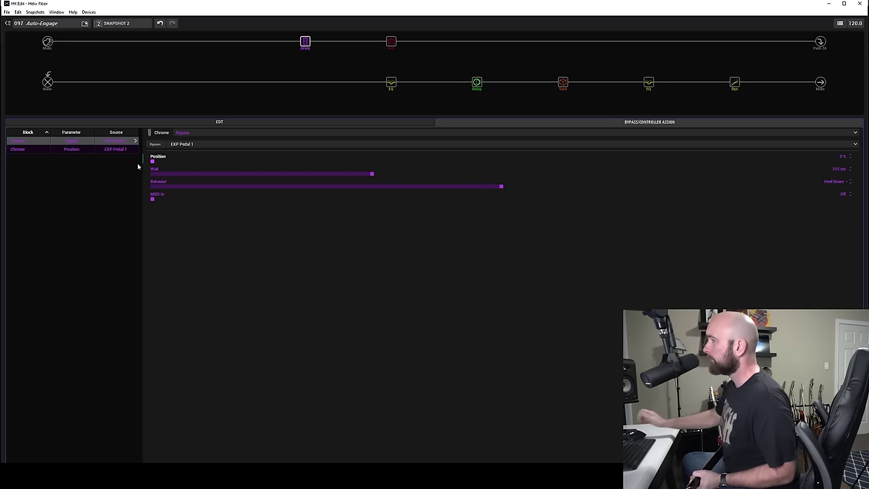
{"action": "left_click", "coordinate": [262, 124]}
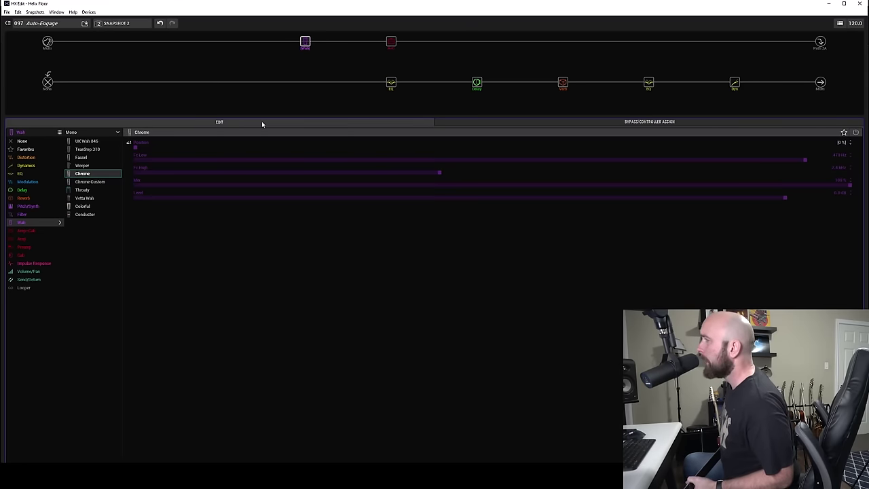
{"action": "mouse_move", "coordinate": [303, 35]}
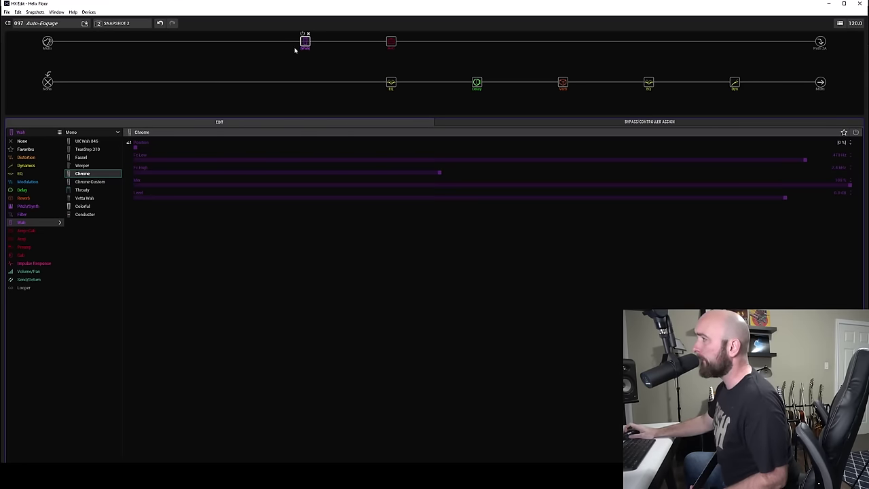
Raise the auto-engage Position and lengthen Wait to about 500 ms, then test the wah.
{"action": "left_click", "coordinate": [577, 120]}
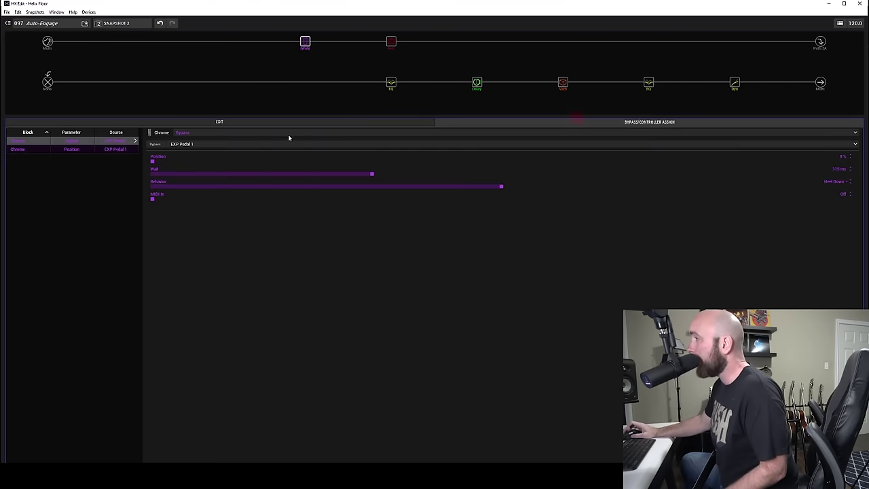
{"action": "left_click", "coordinate": [206, 161]}
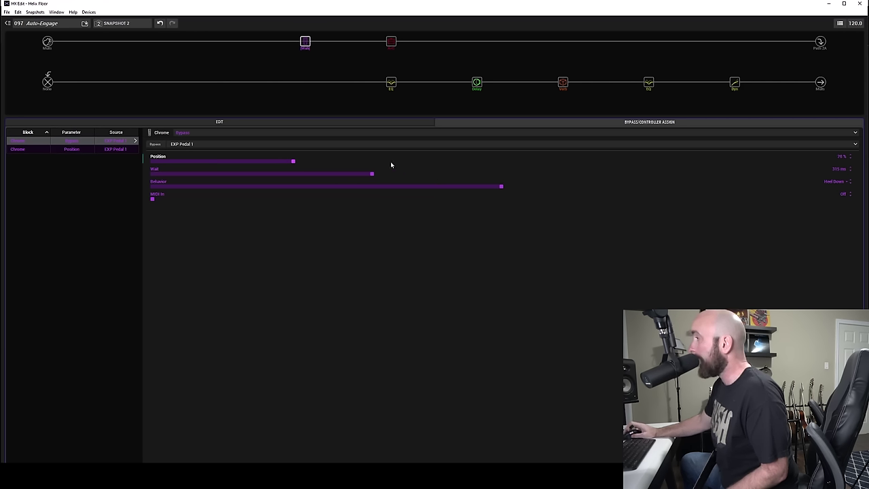
{"action": "left_click_drag", "start_coordinate": [475, 174], "coordinate": [505, 176]}
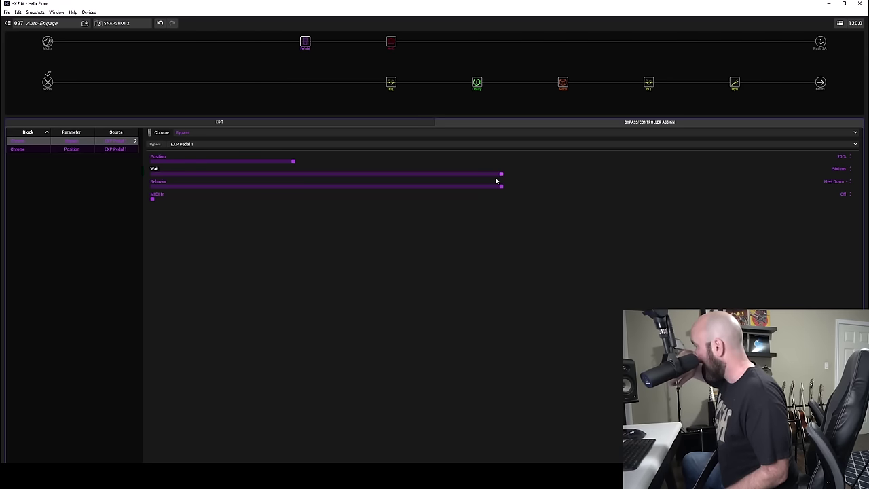
{"action": "left_click", "coordinate": [286, 122]}
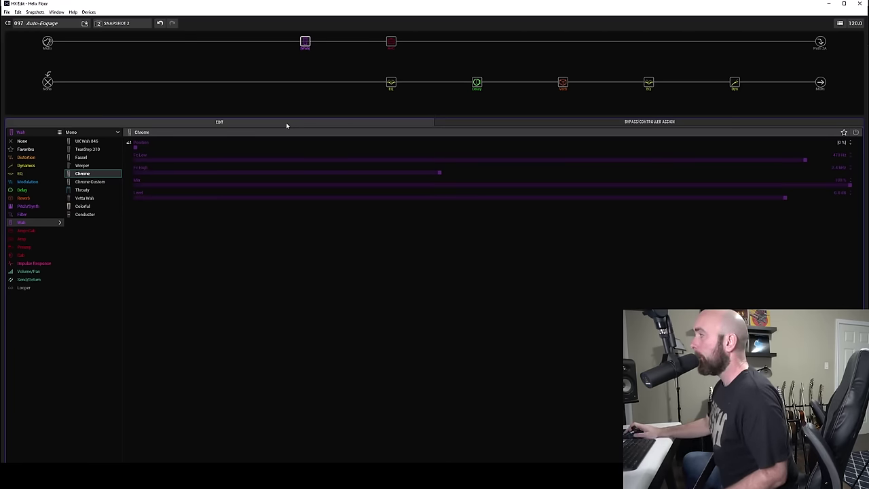
Raise Position to about 70% and Wait to the full 1000 ms, testing in between.
{"action": "left_click", "coordinate": [607, 123]}
{"action": "left_click_drag", "start_coordinate": [592, 163], "coordinate": [663, 163]}
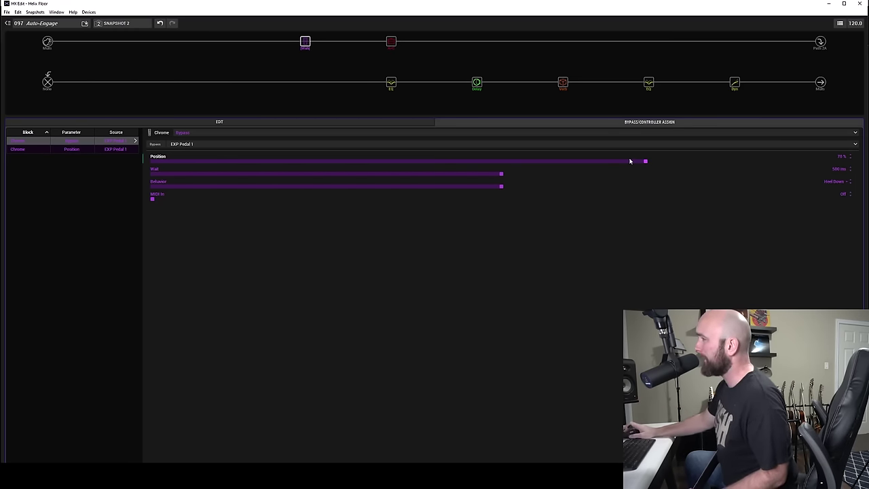
{"action": "left_click", "coordinate": [263, 123]}
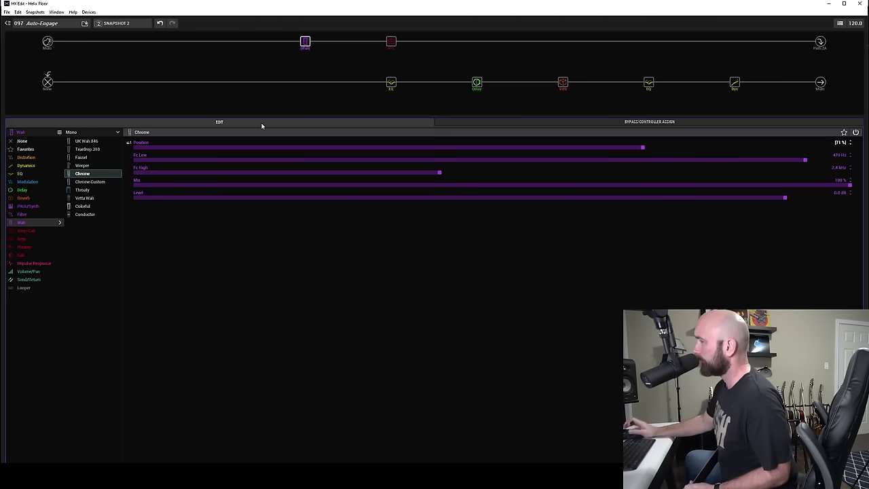
{"action": "left_click", "coordinate": [669, 122]}
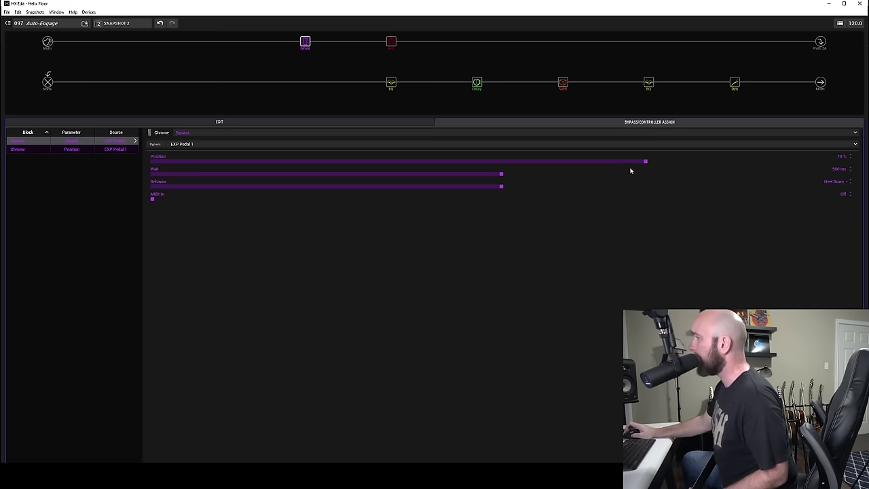
{"action": "left_click_drag", "start_coordinate": [761, 175], "coordinate": [849, 174]}
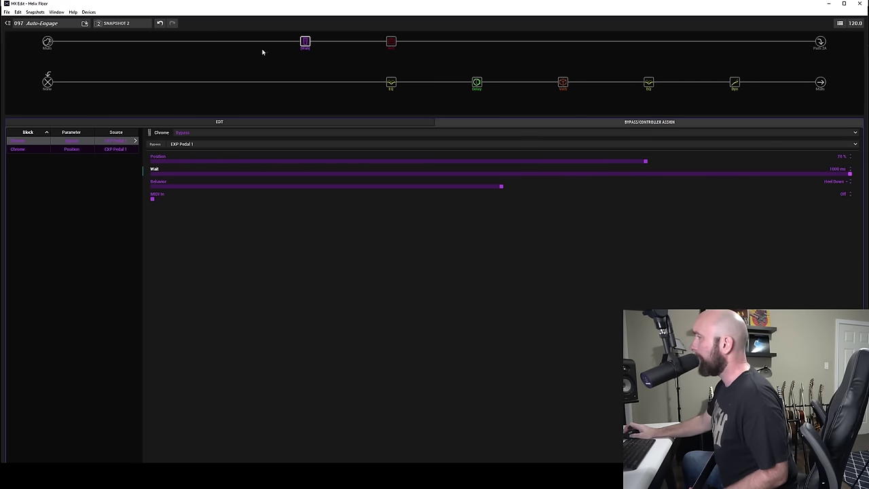
{"action": "left_click", "coordinate": [351, 125]}
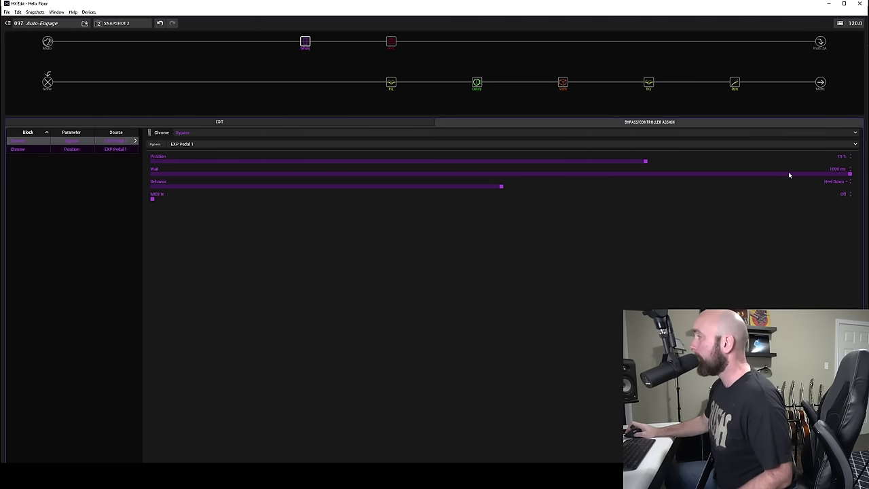
Switch the wah's auto-engage Behavior to Toe Down and test it on the wah's parameters.
{"action": "left_click", "coordinate": [800, 187]}
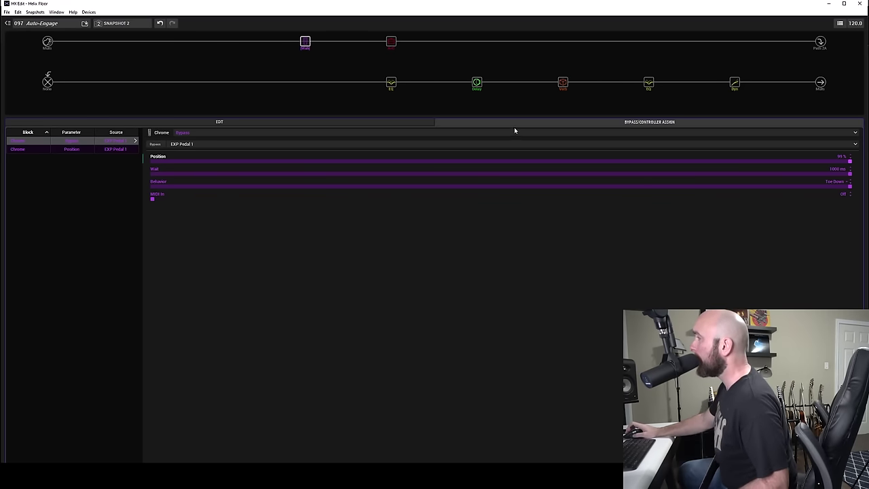
{"action": "left_click", "coordinate": [408, 125]}
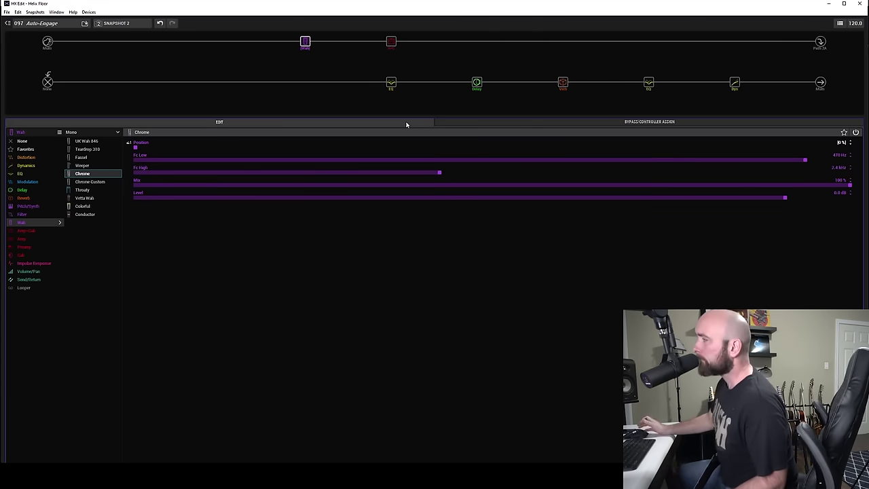
{"action": "left_click", "coordinate": [557, 124]}
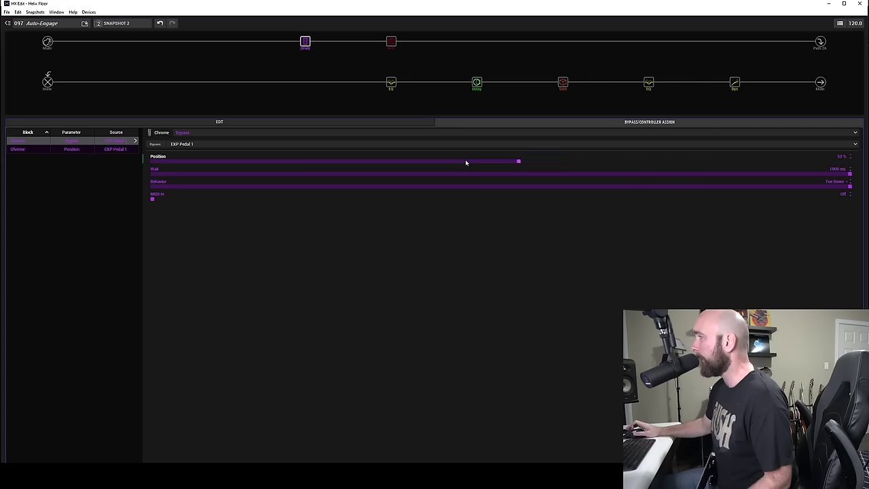
Drag the Chrome wah's auto-engage Wait from 1000 ms down to 0 ms.
{"action": "left_click", "coordinate": [339, 124]}
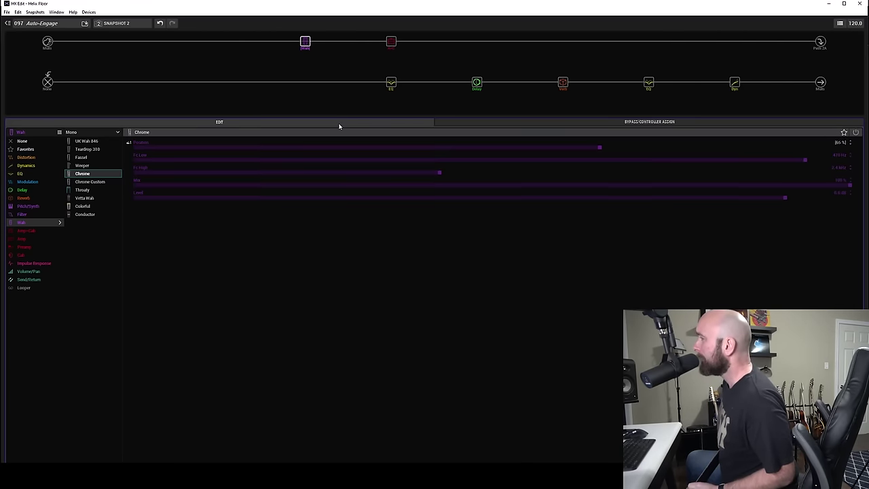
{"action": "left_click", "coordinate": [543, 121]}
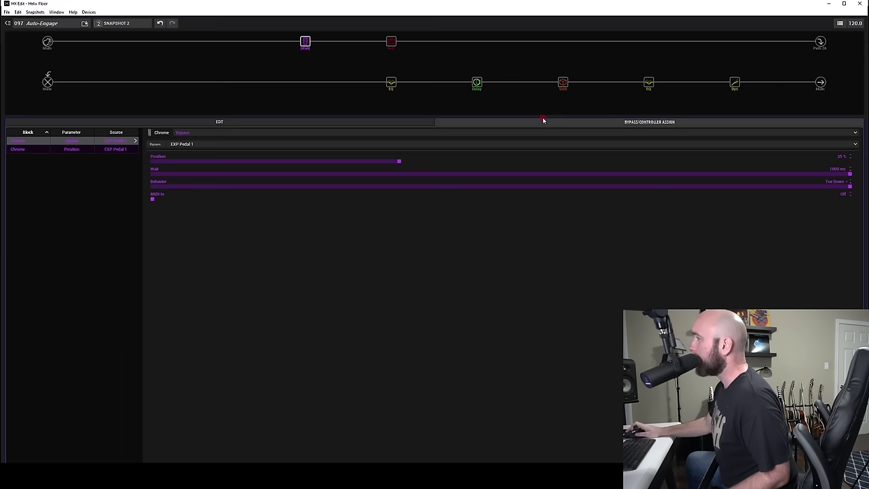
{"action": "left_click_drag", "start_coordinate": [798, 172], "coordinate": [2, 155]}
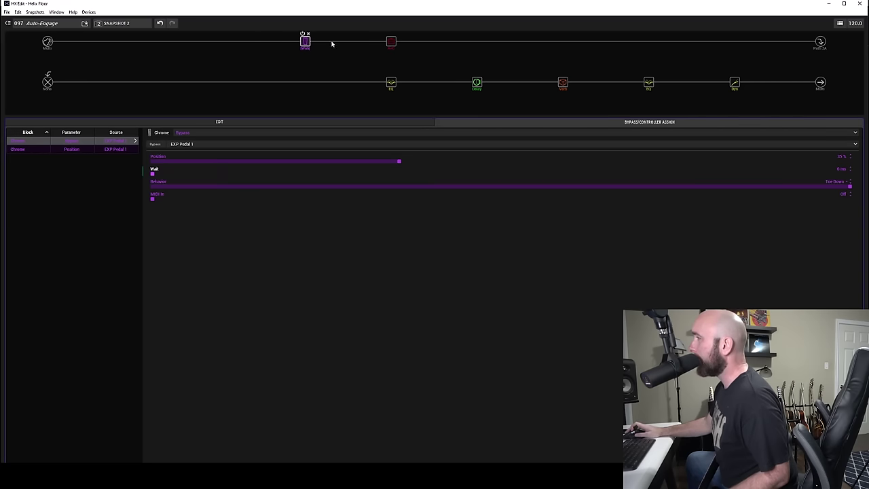
Switch the Chrome wah's auto-engage Behavior back to Heel Down.
{"action": "left_click", "coordinate": [335, 123]}
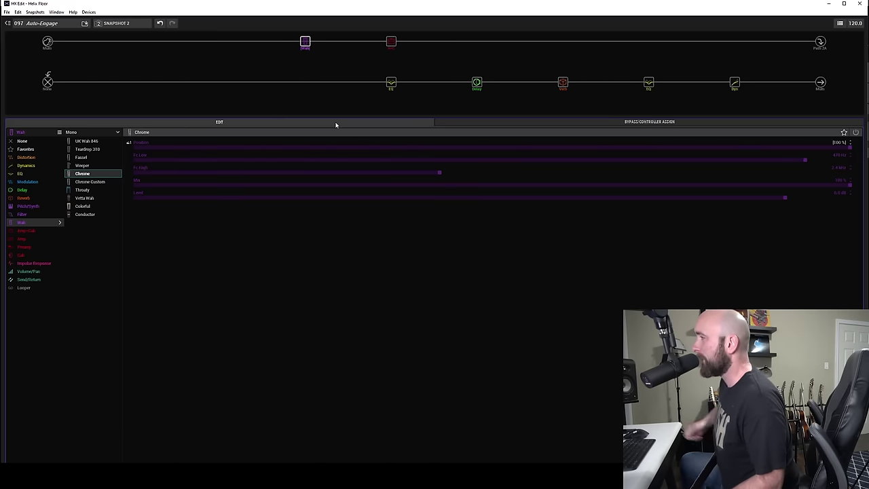
{"action": "left_click", "coordinate": [705, 122]}
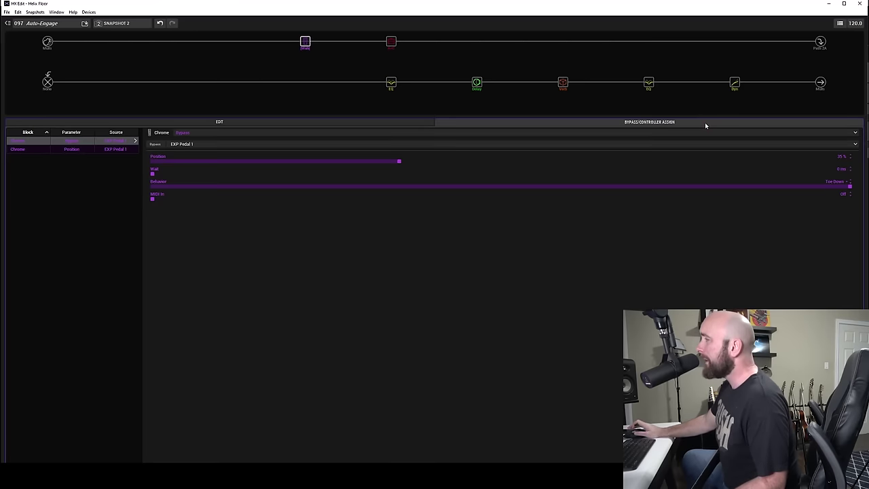
{"action": "left_click", "coordinate": [598, 187]}
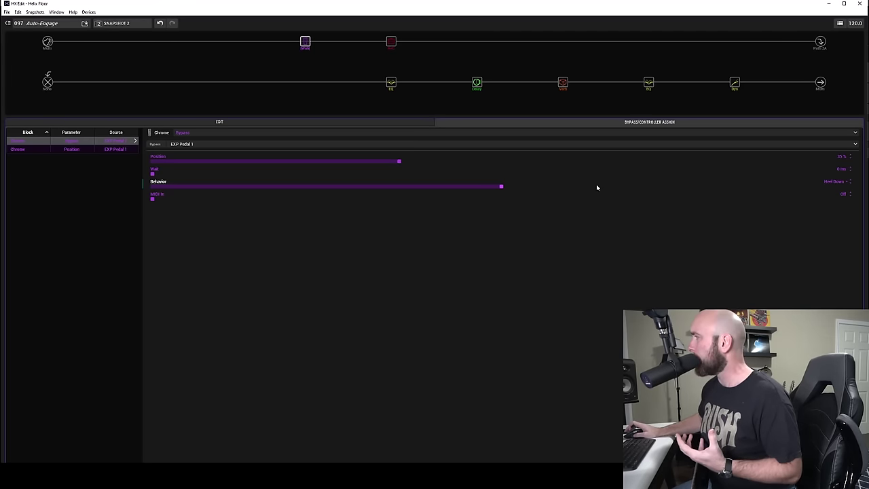
Set the Chrome wah's Position to 0% and Wait to about 750 ms, then delete the wah block.
{"action": "left_click_drag", "start_coordinate": [174, 161], "coordinate": [126, 157]}
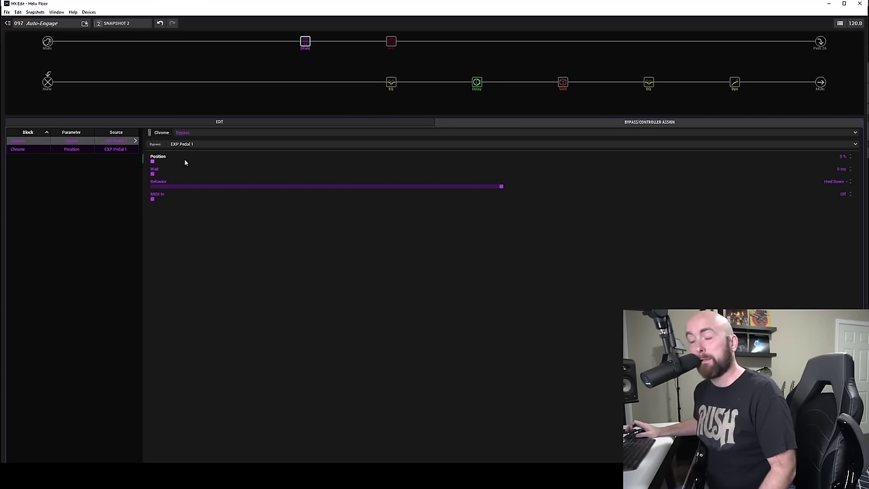
{"action": "left_click_drag", "start_coordinate": [181, 173], "coordinate": [681, 179]}
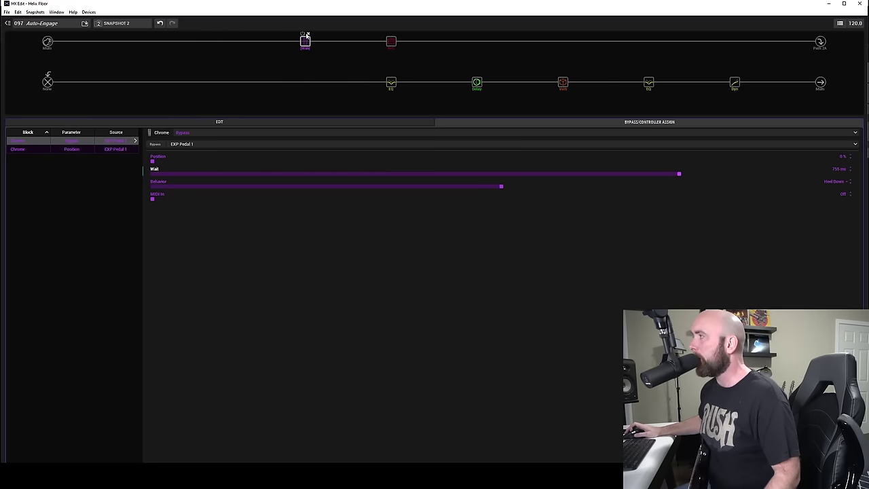
{"action": "left_click", "coordinate": [307, 34]}
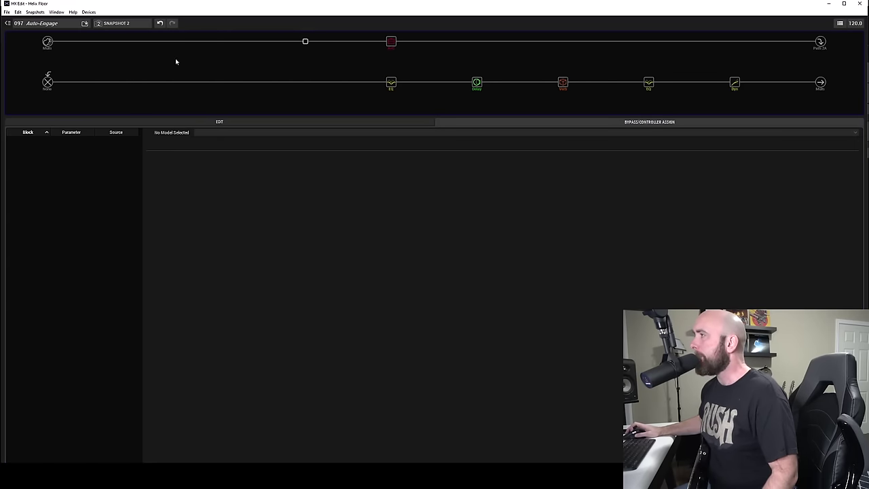
Load a Pitch Wham into the empty slot and set its Bypass controller to EXP Pedal 1.
{"action": "left_click", "coordinate": [157, 121]}
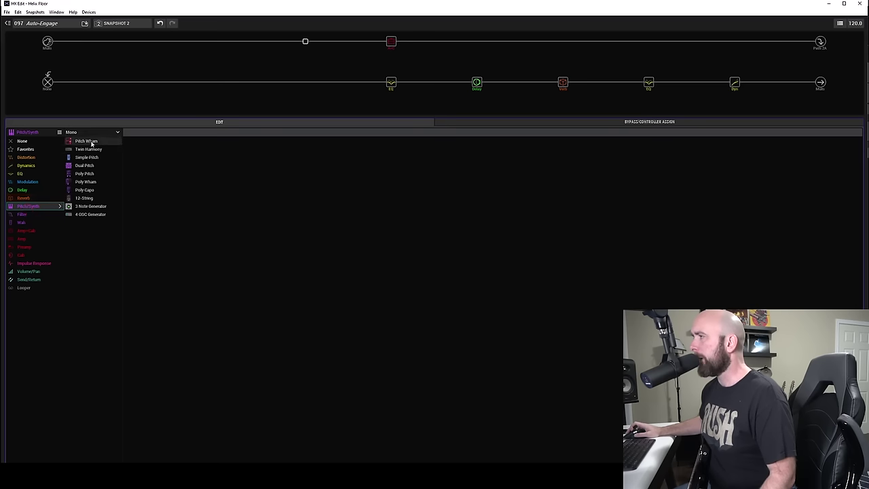
{"action": "left_click", "coordinate": [91, 142]}
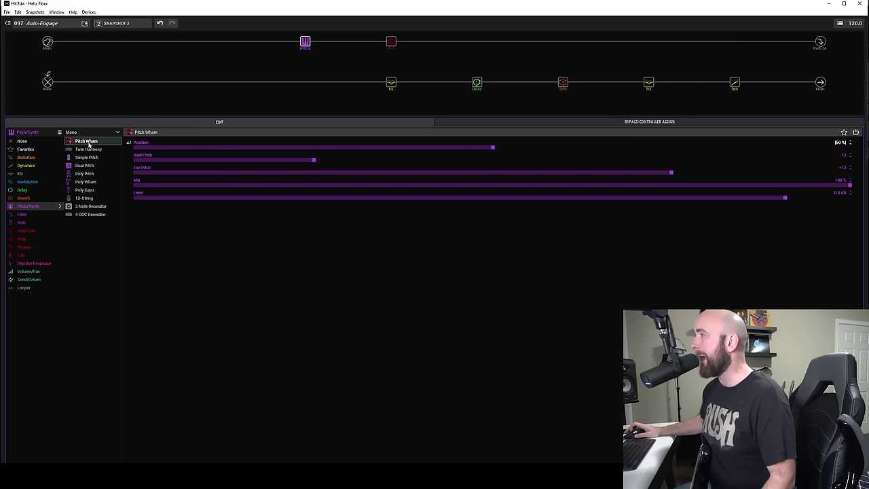
{"action": "left_click", "coordinate": [662, 122]}
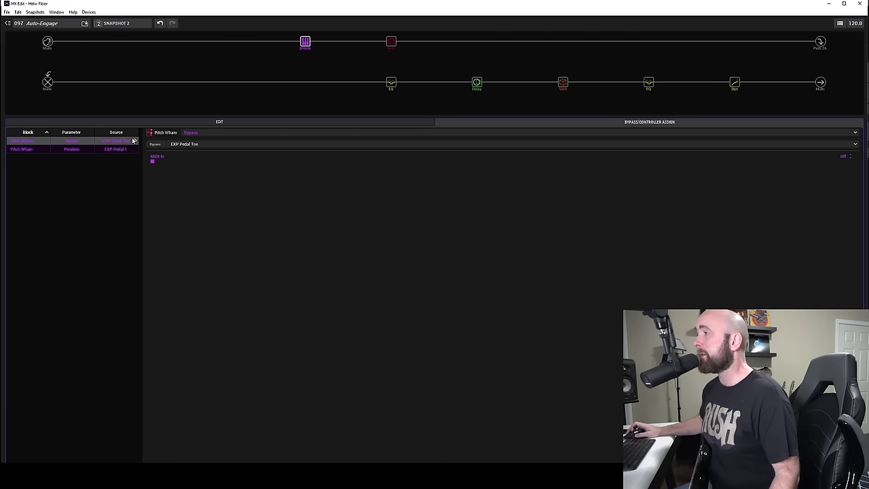
{"action": "left_click", "coordinate": [186, 144]}
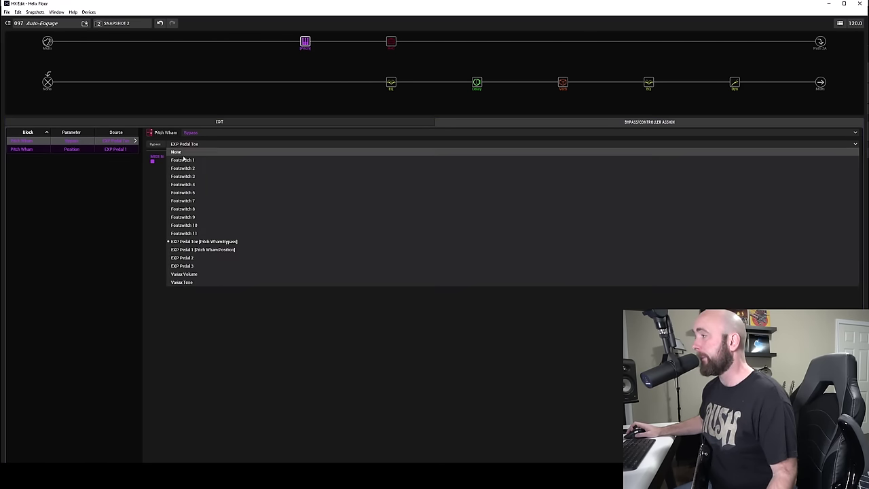
{"action": "left_click", "coordinate": [192, 250]}
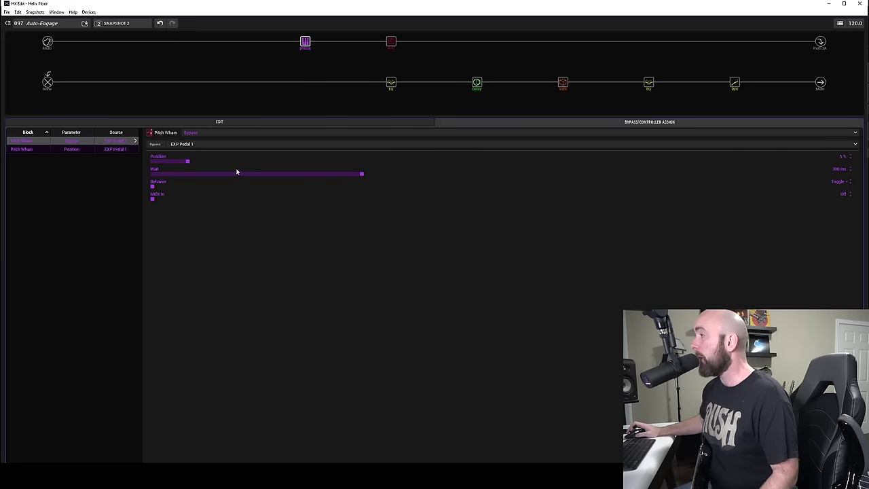
{"action": "left_click", "coordinate": [298, 123]}
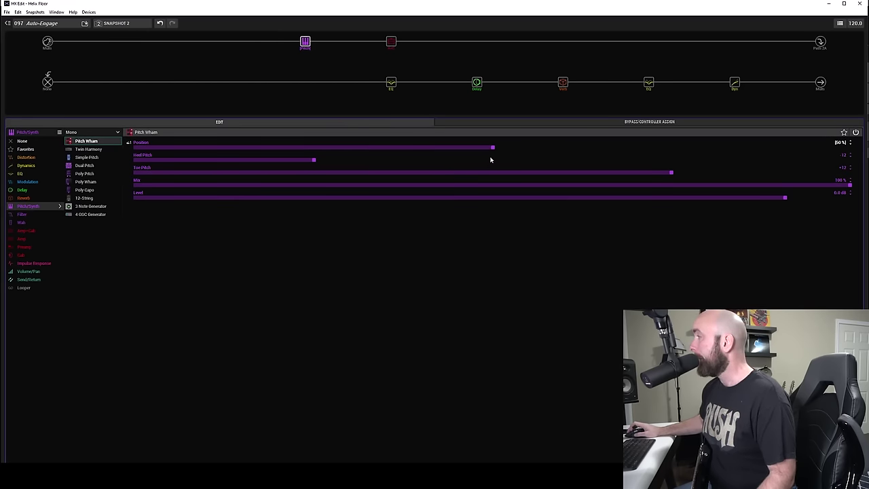
Set the Pitch Wham's Heel Pitch to 0 and Toe Pitch to +24, then review its auto-engage settings.
{"action": "left_click", "coordinate": [493, 160]}
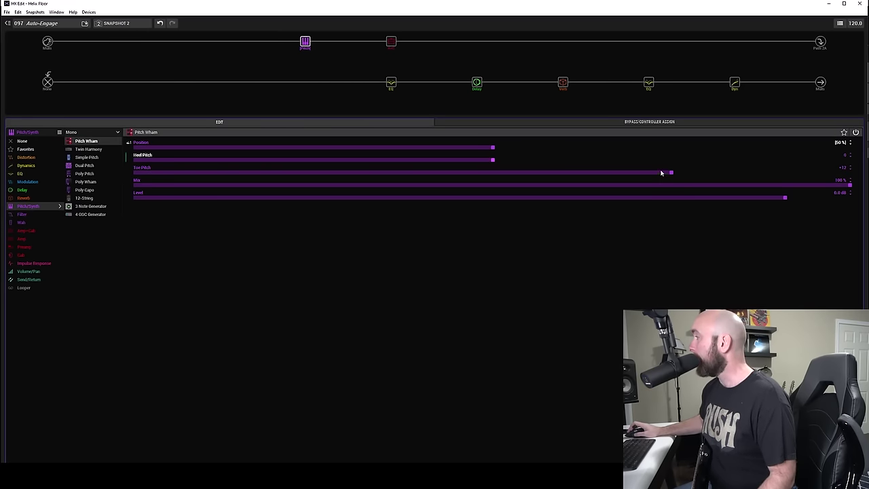
{"action": "left_click_drag", "start_coordinate": [662, 173], "coordinate": [852, 172]}
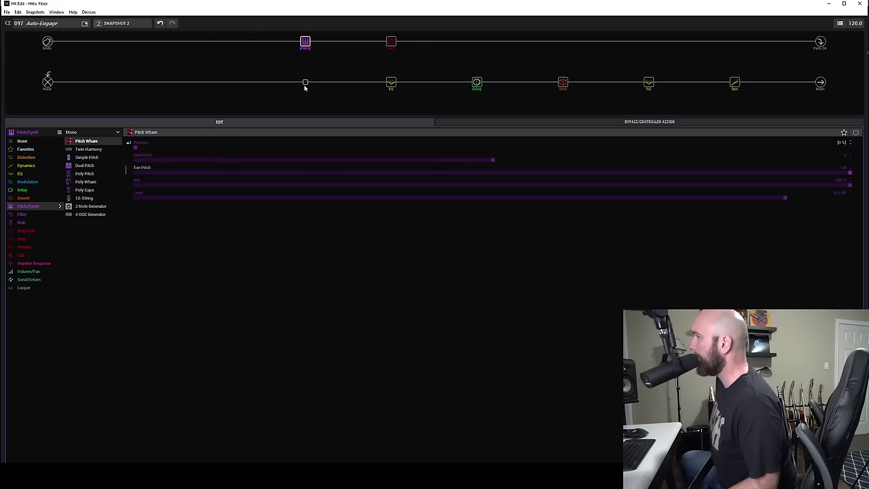
{"action": "left_click", "coordinate": [659, 123]}
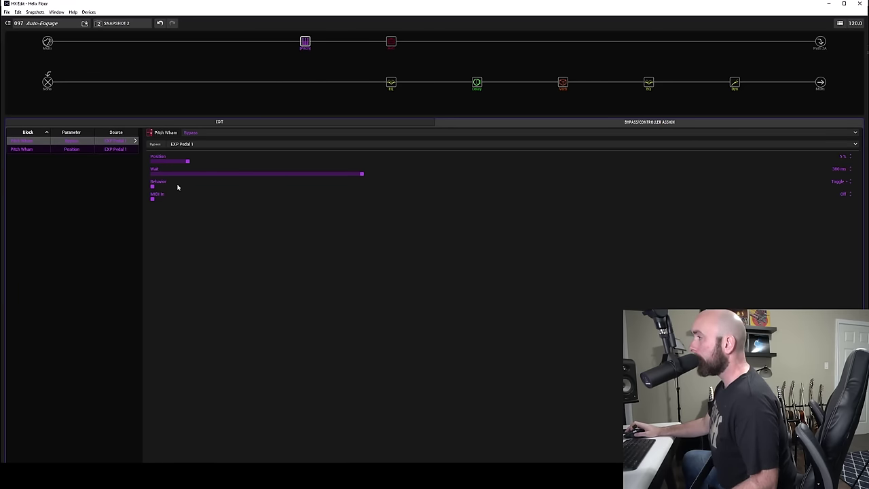
{"action": "left_click", "coordinate": [362, 124]}
{"action": "left_click", "coordinate": [536, 122]}
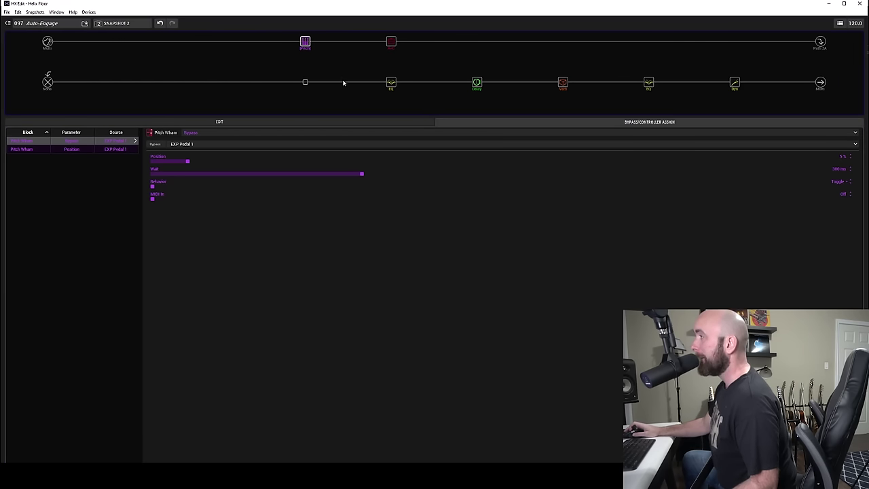
{"action": "left_click", "coordinate": [362, 126]}
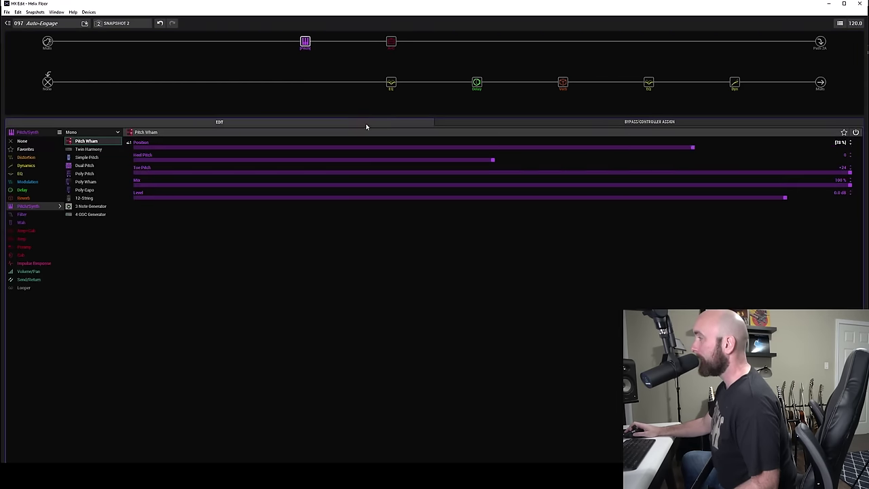
Give the Pitch Wham a 500 ms auto-engage Wait with Heel Down behavior and Position 0%.
{"action": "left_click", "coordinate": [507, 123]}
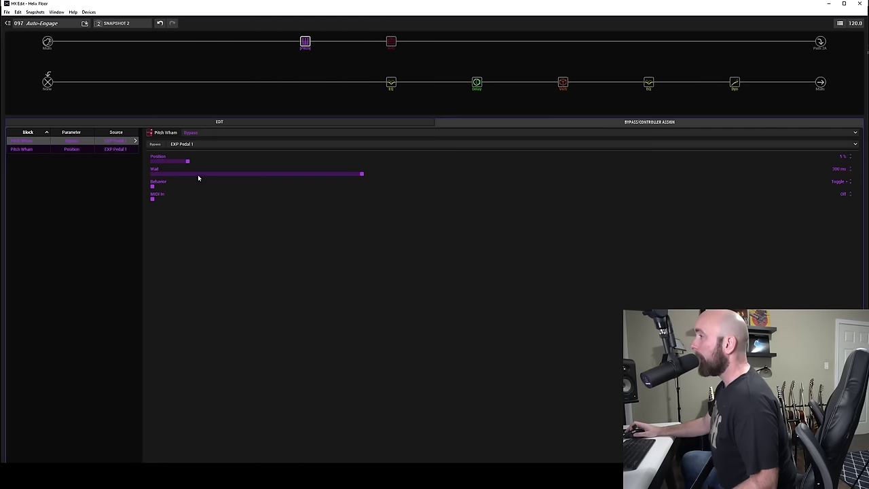
{"action": "scroll", "coordinate": [196, 184], "scroll_direction": "up", "scroll_amount": 1}
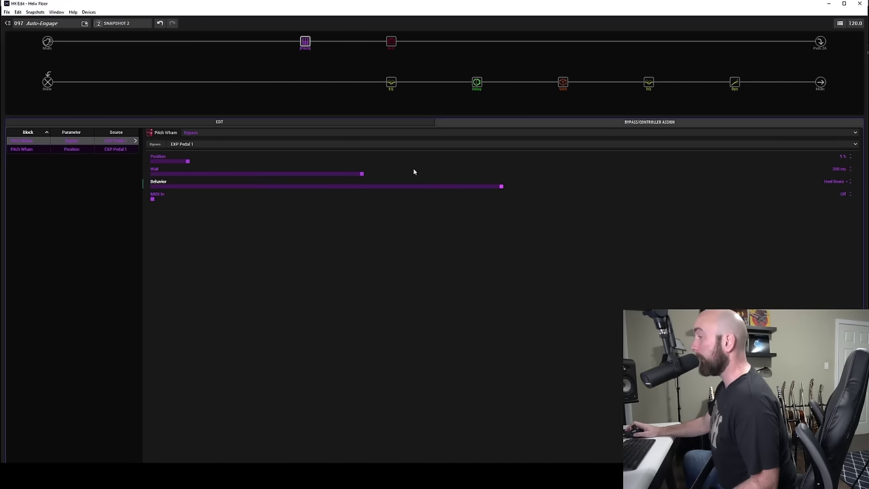
{"action": "left_click", "coordinate": [501, 175]}
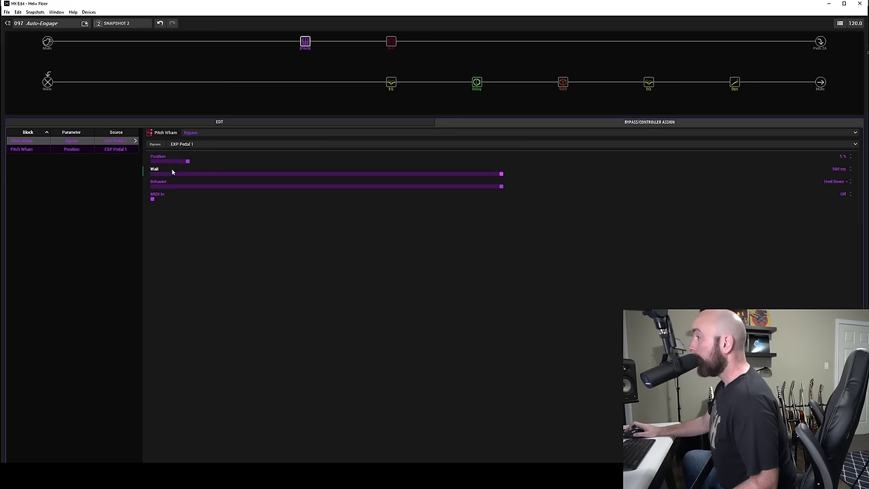
{"action": "scroll", "coordinate": [175, 160], "scroll_direction": "down", "scroll_amount": 5}
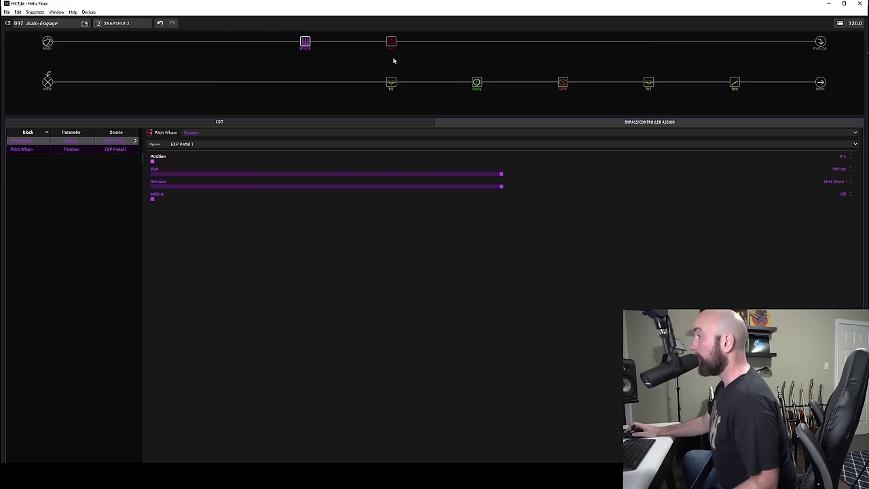
{"action": "left_click", "coordinate": [249, 124]}
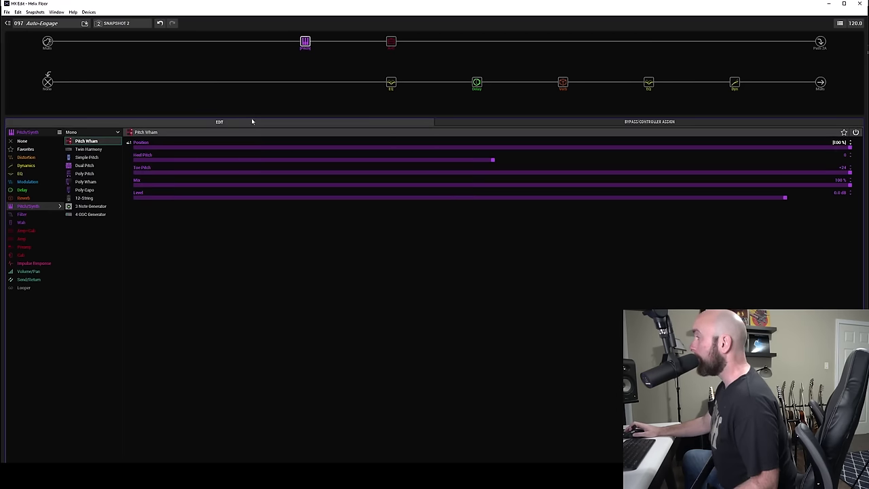
{"action": "left_click", "coordinate": [252, 121]}
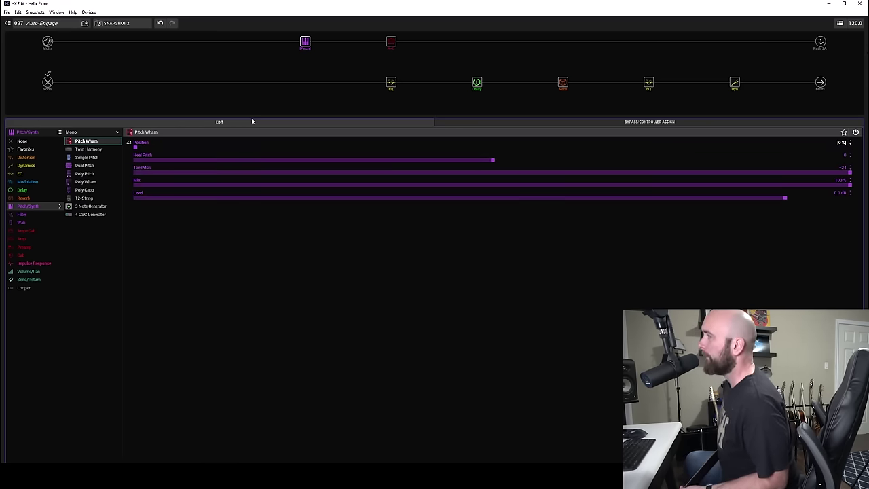
{"action": "left_click", "coordinate": [509, 124]}
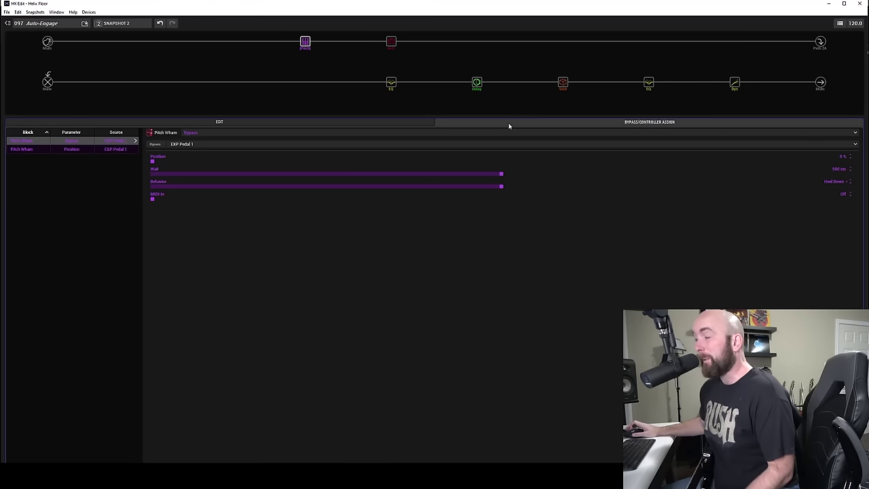